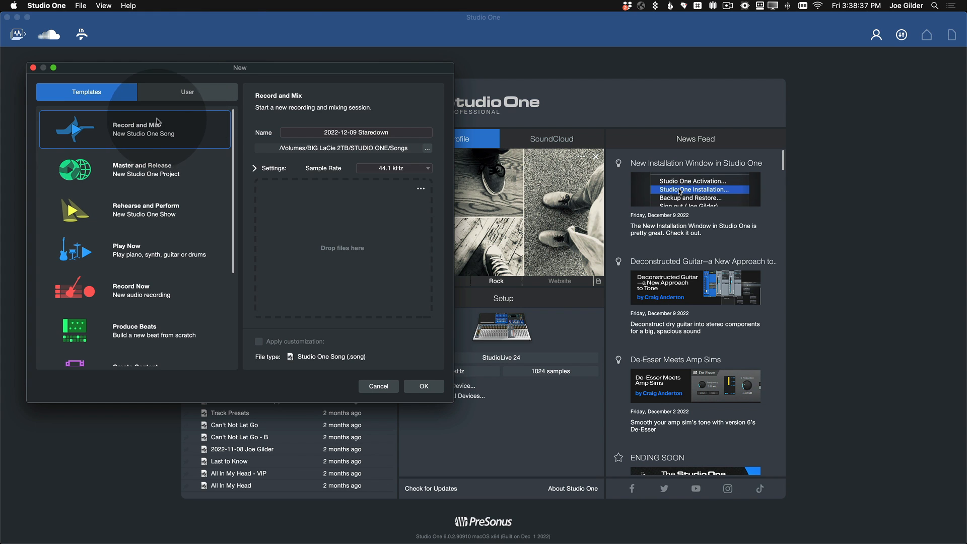
Step: Create a new song from the BLANK user template with the name 2022-12-09 Staredown
{"action": "left_click", "coordinate": [184, 92]}
{"action": "left_click", "coordinate": [123, 171]}
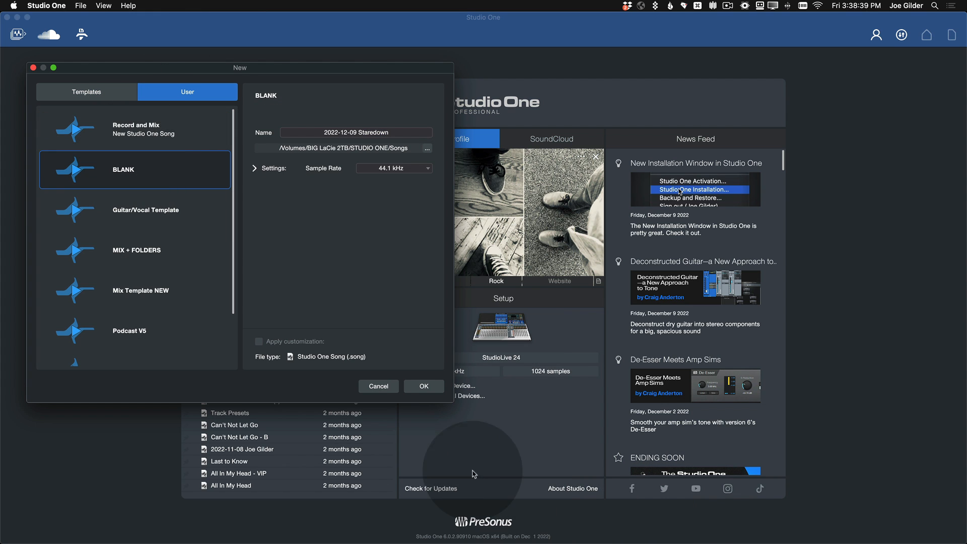
{"action": "left_click", "coordinate": [425, 387]}
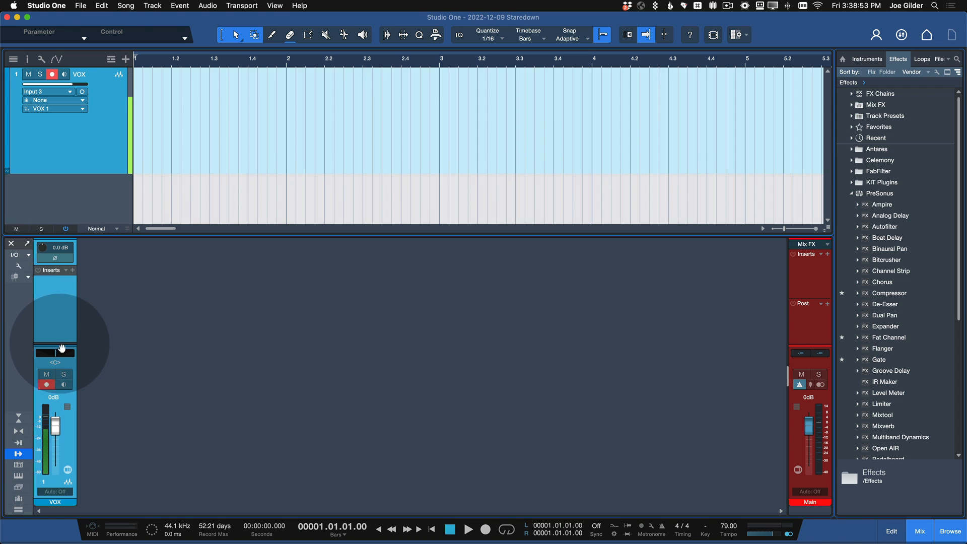
Step: Reveal the Sends section on the VOX channel strip and enlarge the mixer's height
{"action": "left_click_drag", "start_coordinate": [59, 342], "coordinate": [61, 306]}
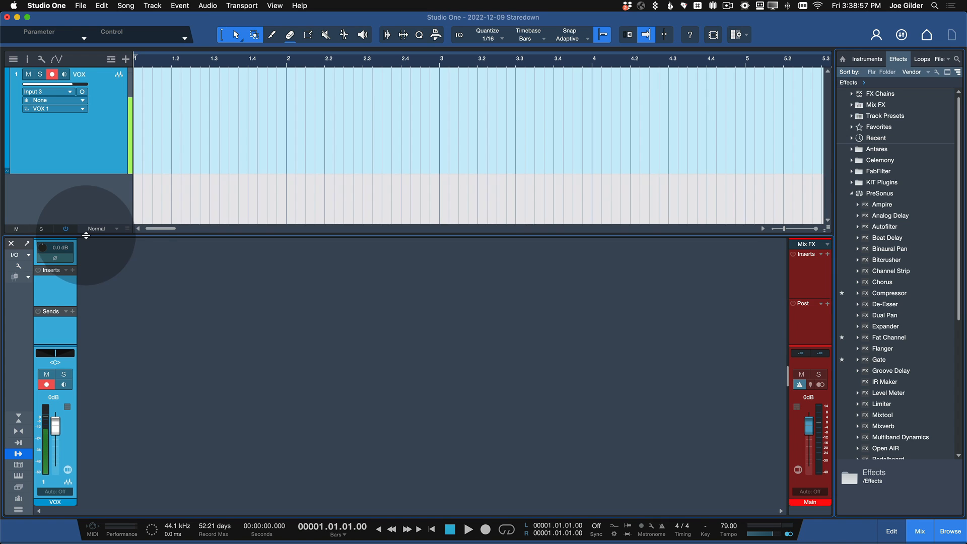
{"action": "left_click_drag", "start_coordinate": [85, 235], "coordinate": [86, 211]}
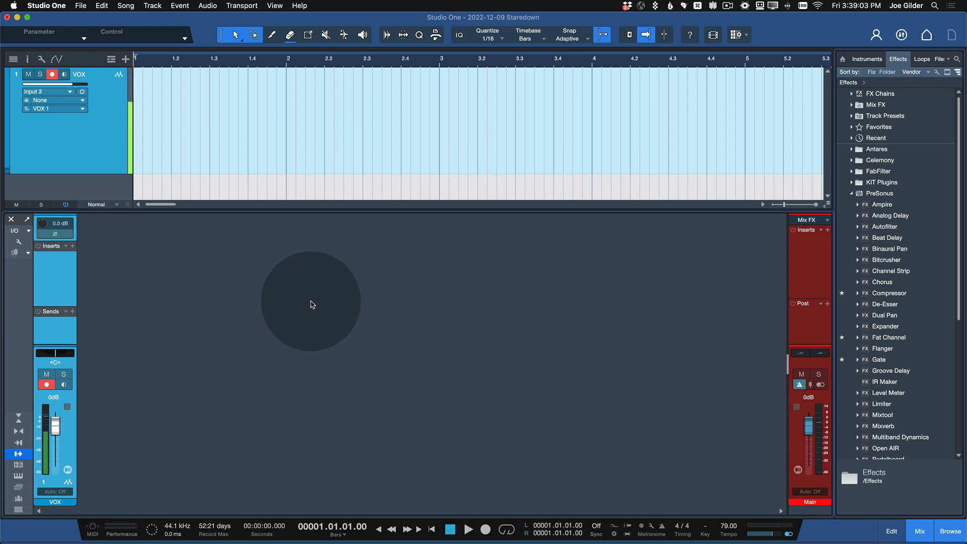
Step: Record a short vocal take on the VOX track and play back its beginning
{"action": "key", "text": "e"}
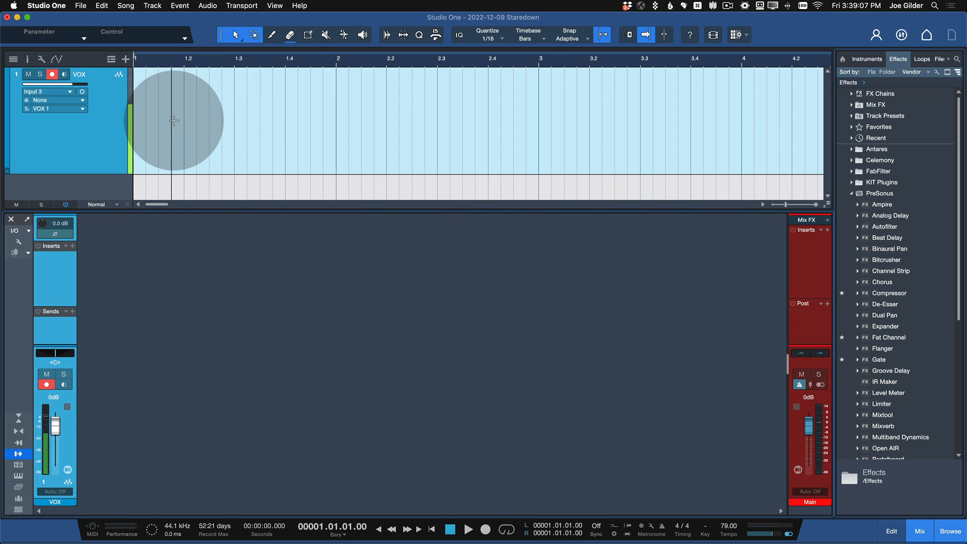
{"action": "key", "text": "backslash"}
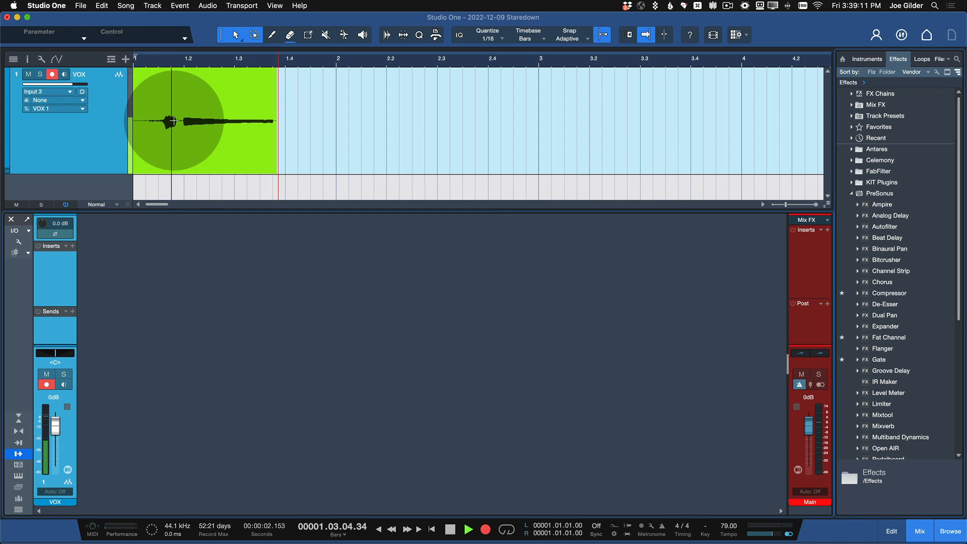
{"action": "key", "text": "backslash"}
{"action": "key", "text": "space"}
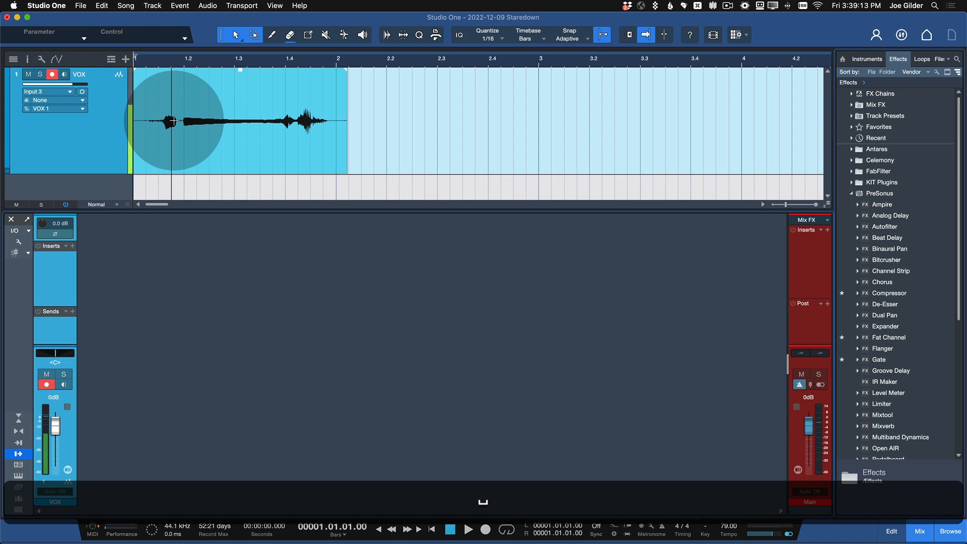
{"action": "key", "text": "space"}
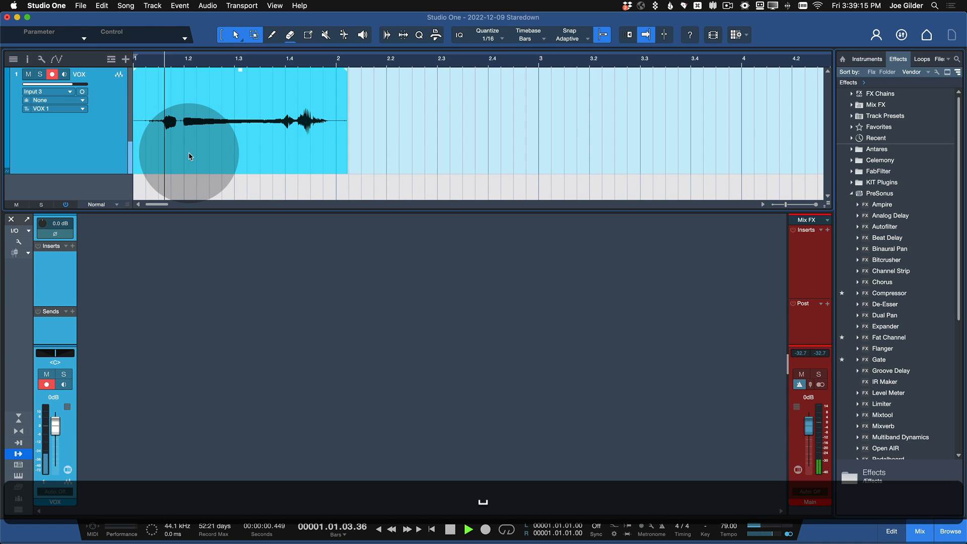
{"action": "key", "text": "space"}
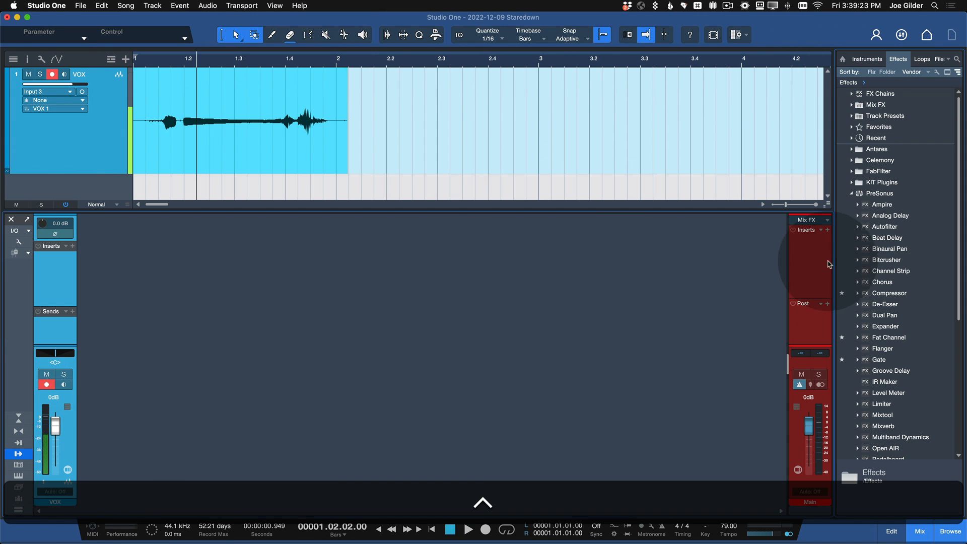
Step: Add Room Reverb with the Flat Plate preset as a send effect on the VOX channel
{"action": "scroll", "coordinate": [896, 297], "scroll_direction": "down", "scroll_amount": 3}
{"action": "scroll", "coordinate": [896, 296], "scroll_direction": "down", "scroll_amount": 4}
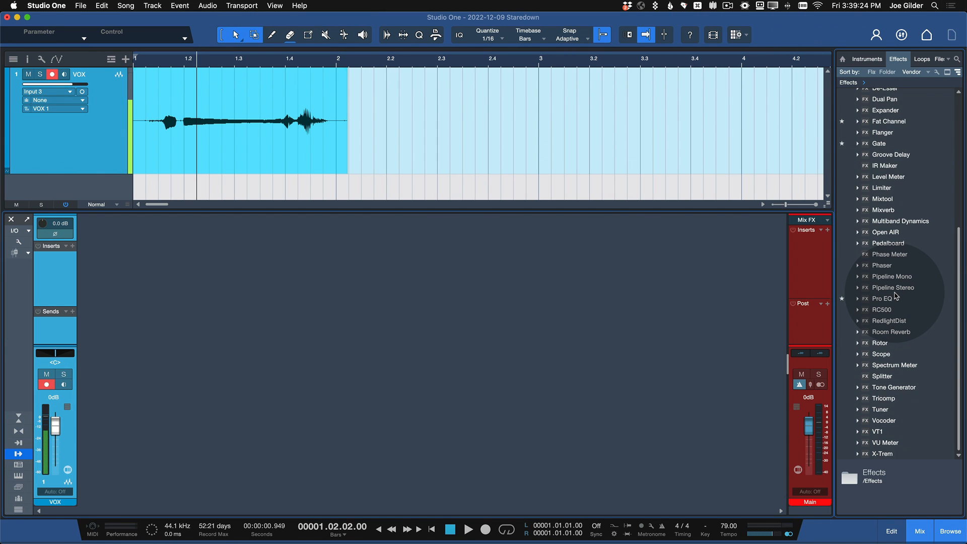
{"action": "double_click", "coordinate": [892, 333]}
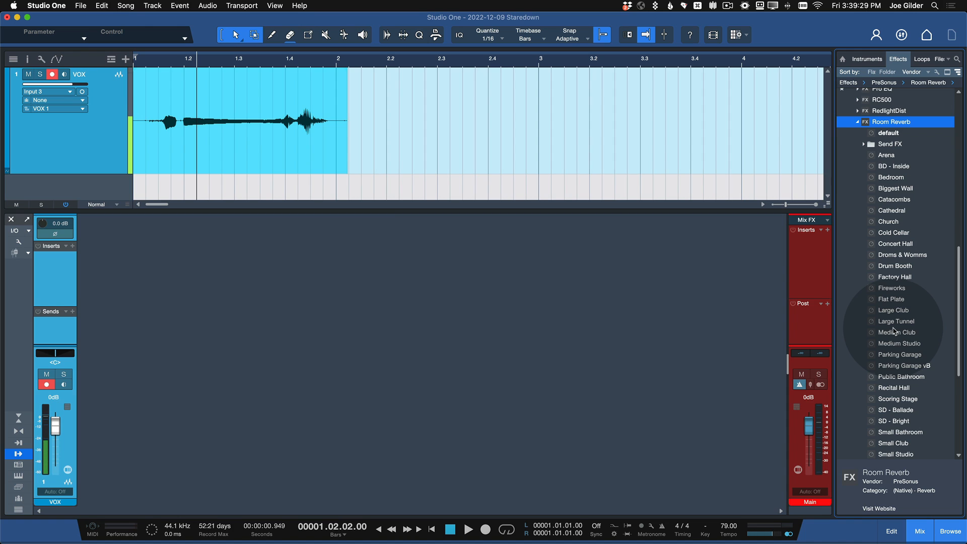
{"action": "scroll", "coordinate": [894, 322], "scroll_direction": "down", "scroll_amount": 2}
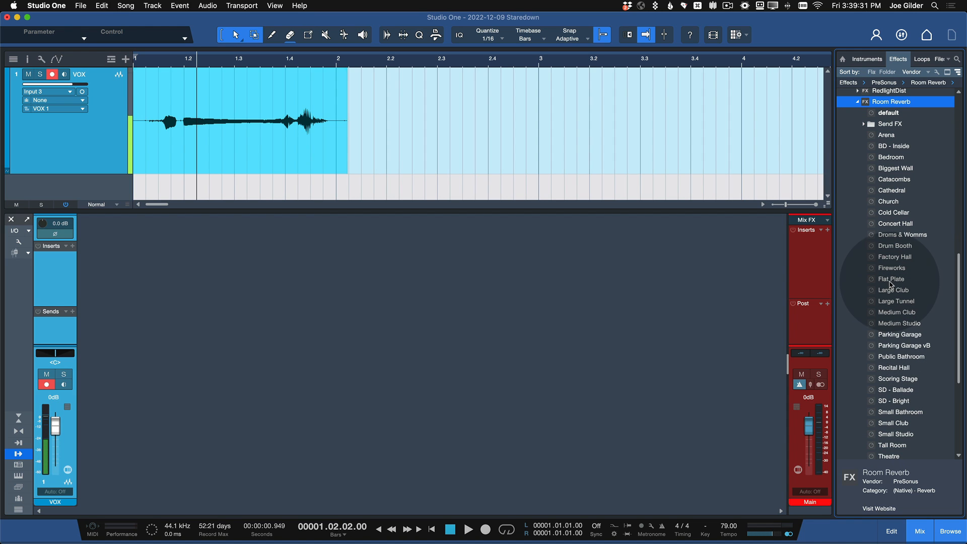
{"action": "left_click_drag", "start_coordinate": [891, 283], "coordinate": [54, 331]}
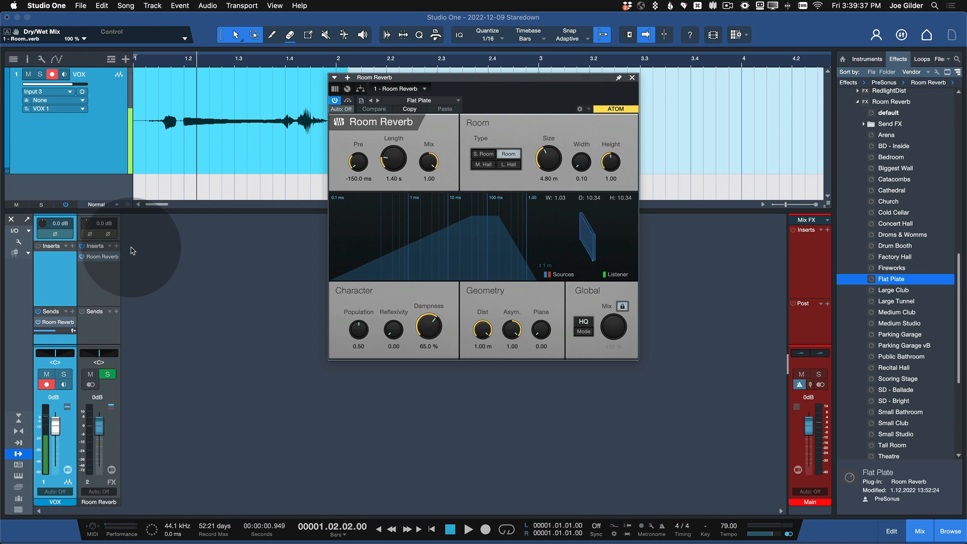
Step: Audition the VOX take with its Room Reverb send switched off and back on
{"action": "key", "text": "space"}
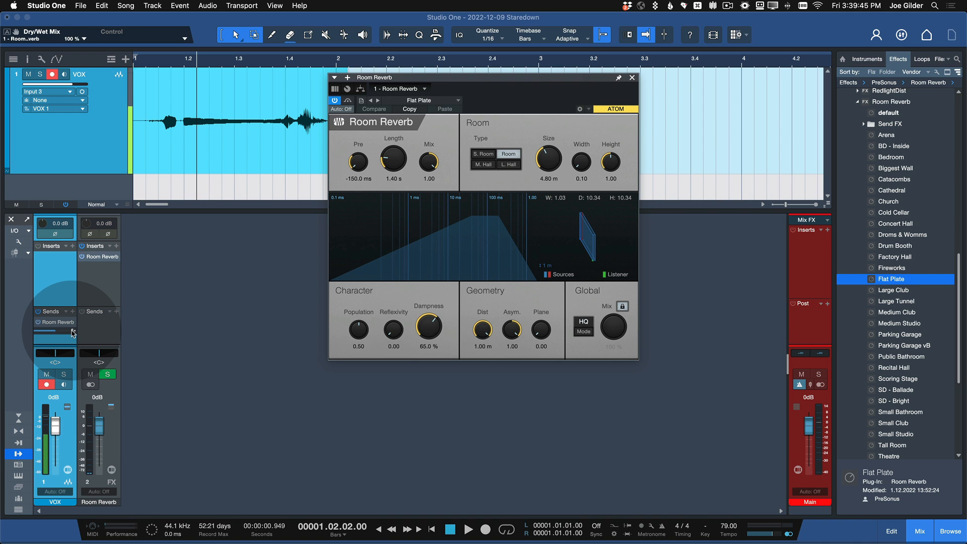
{"action": "key", "text": "ctrl"}
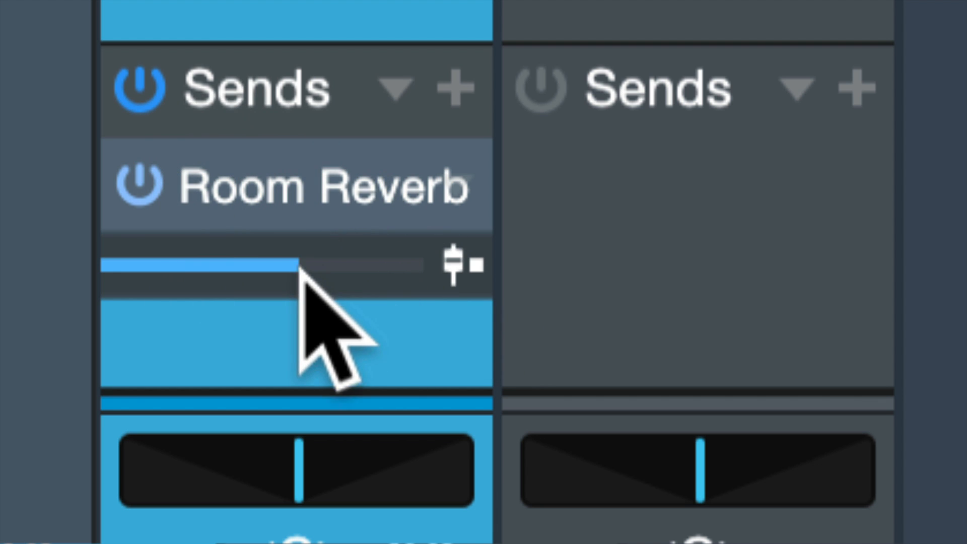
{"action": "left_click_drag", "start_coordinate": [302, 274], "coordinate": [283, 216]}
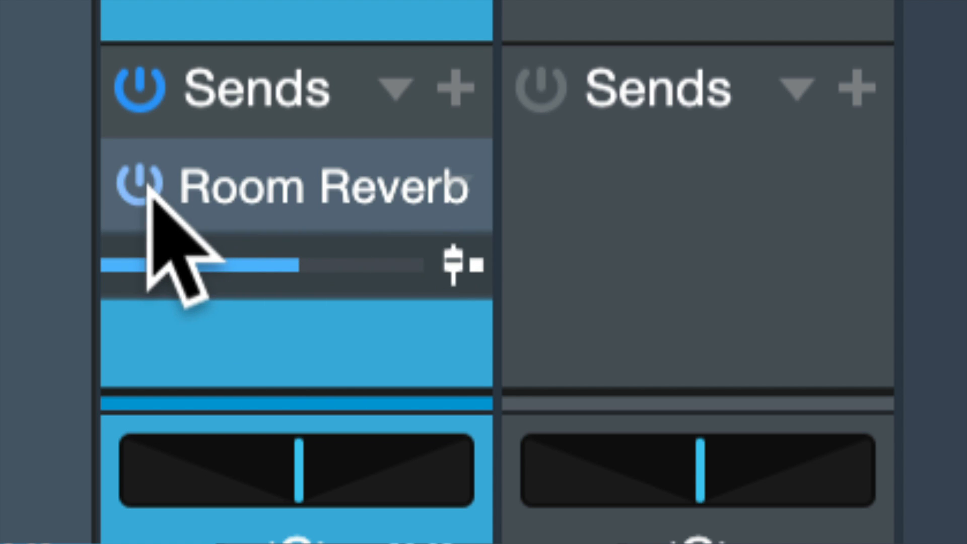
{"action": "left_click", "coordinate": [148, 186]}
{"action": "left_click", "coordinate": [148, 186]}
{"action": "left_click", "coordinate": [147, 186]}
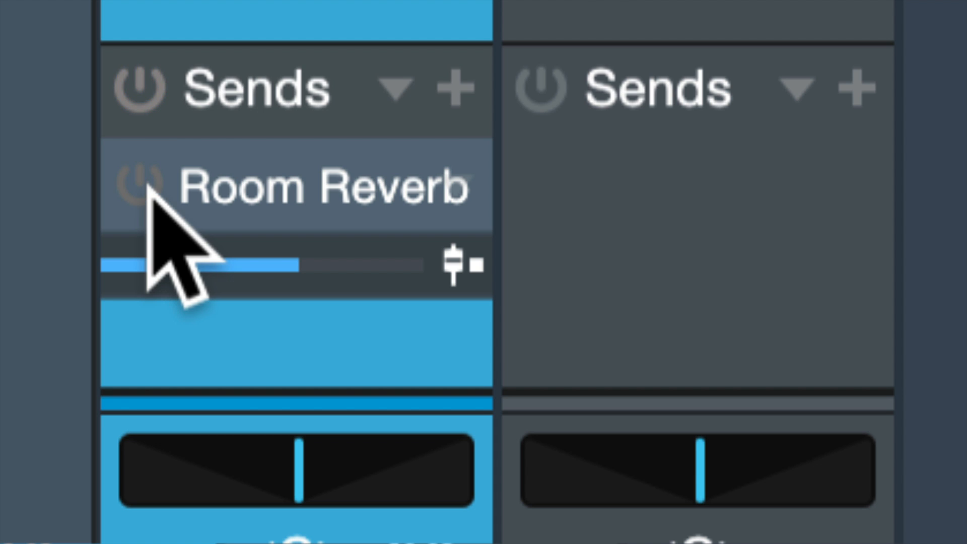
{"action": "key", "text": "space"}
{"action": "left_click", "coordinate": [148, 186]}
{"action": "key", "text": "space"}
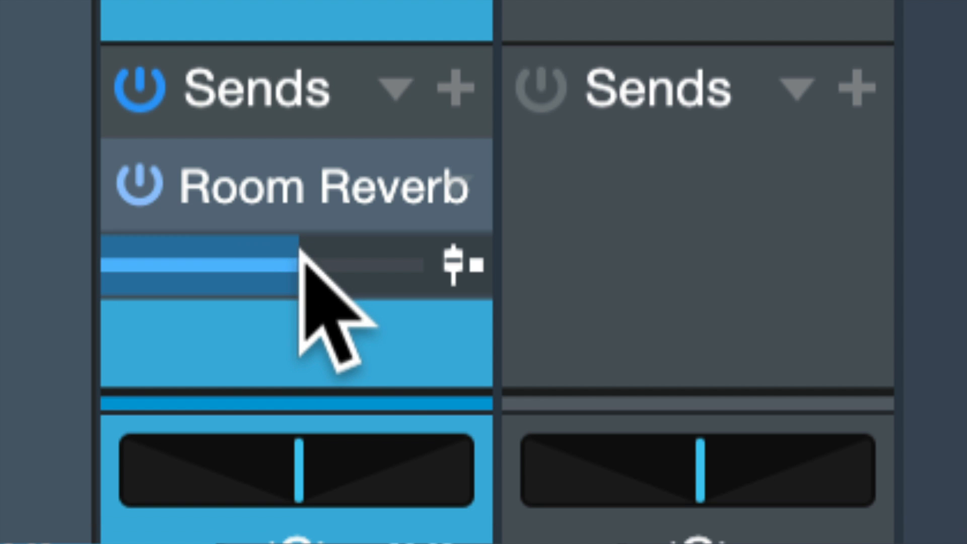
Step: Audition the VOX channel's Room Reverb send at its +10 dB maximum, and reset the send level to 0 dB
{"action": "left_click_drag", "start_coordinate": [300, 255], "coordinate": [415, 252]}
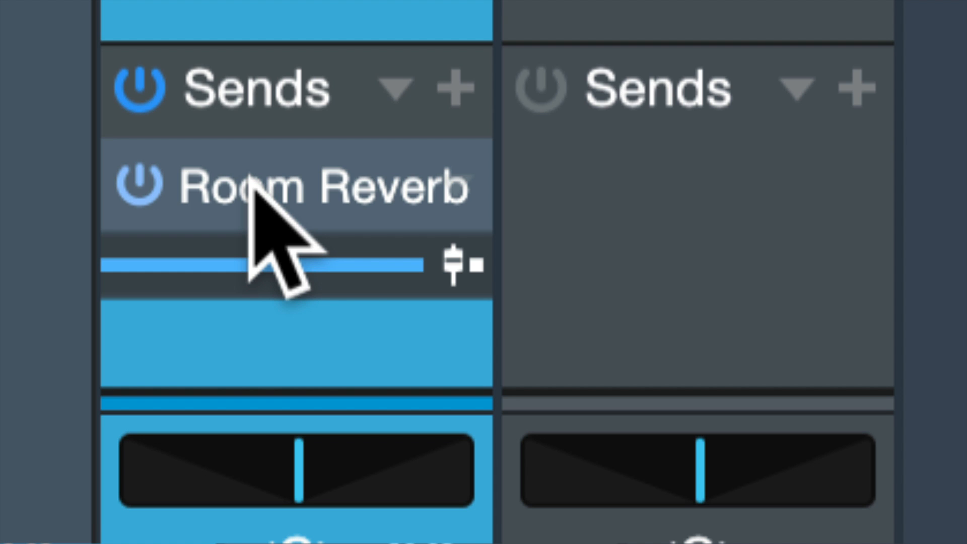
{"action": "key", "text": "space"}
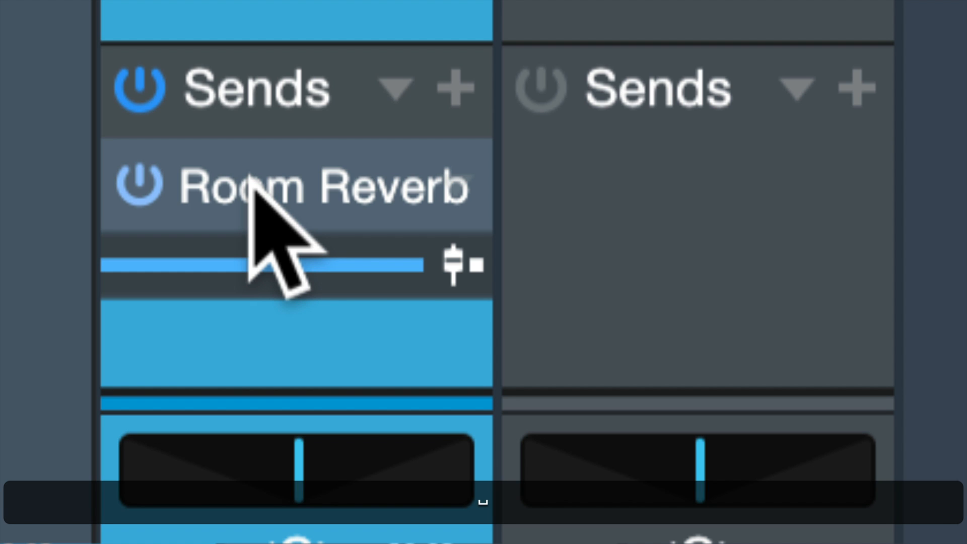
{"action": "key", "text": "super"}
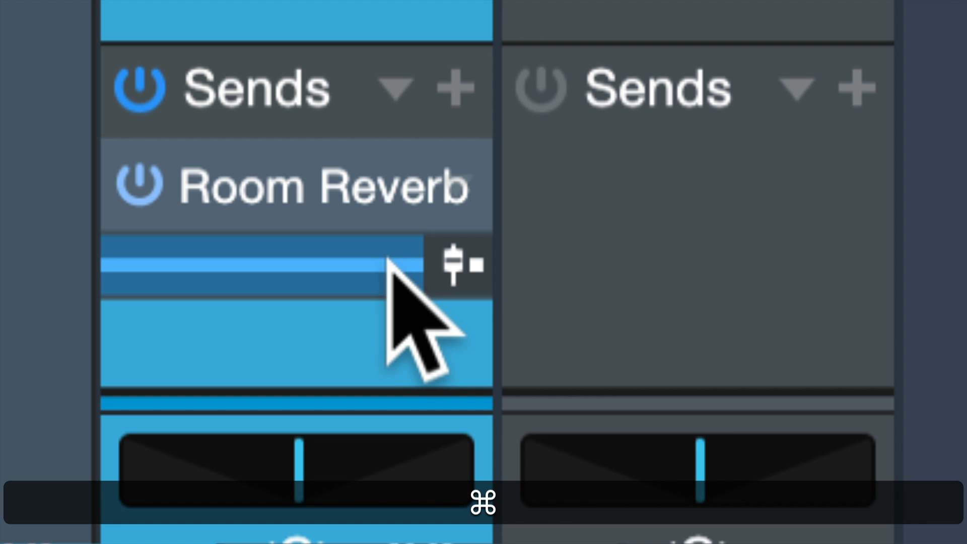
{"action": "left_click", "coordinate": [388, 260], "text": "super"}
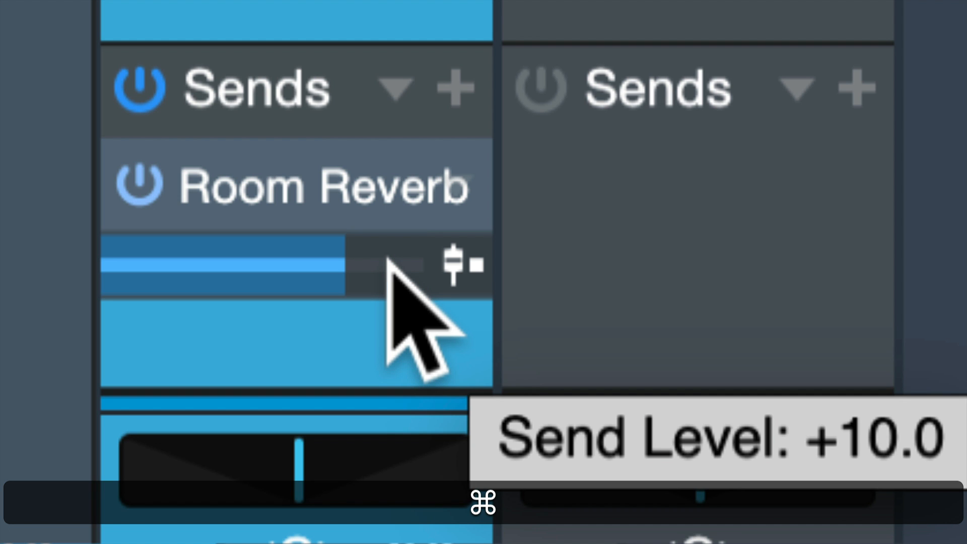
{"action": "left_click", "coordinate": [347, 267], "text": "super"}
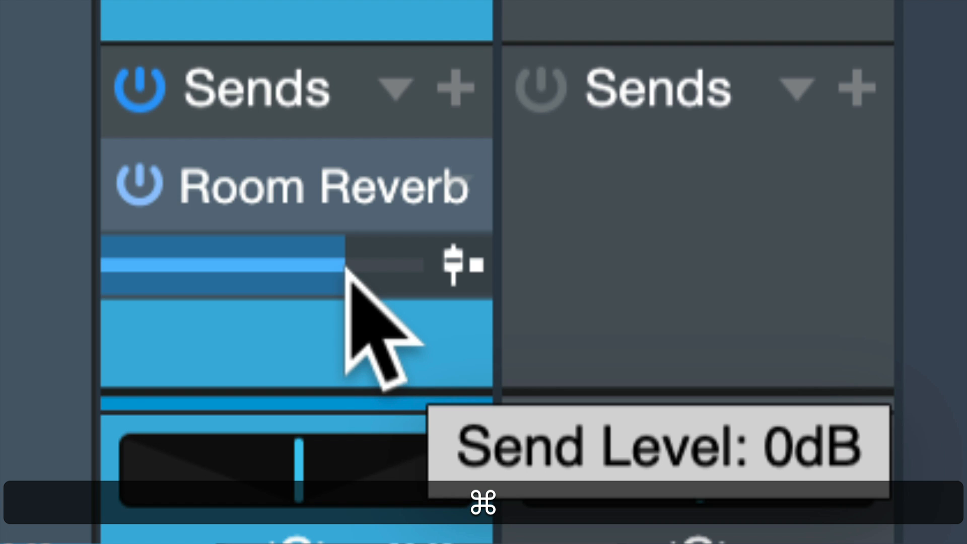
{"action": "right_click", "coordinate": [347, 267]}
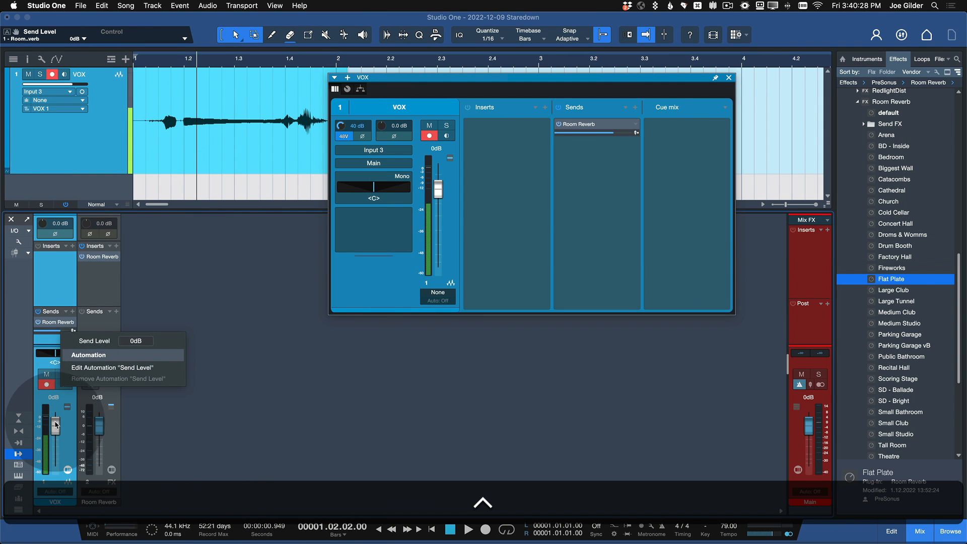
Step: Pull the VOX fader down to -123.2 dB and pan it hard left, reset both, and close the channel window
{"action": "left_click", "coordinate": [55, 424]}
{"action": "left_click_drag", "start_coordinate": [55, 425], "coordinate": [55, 481]}
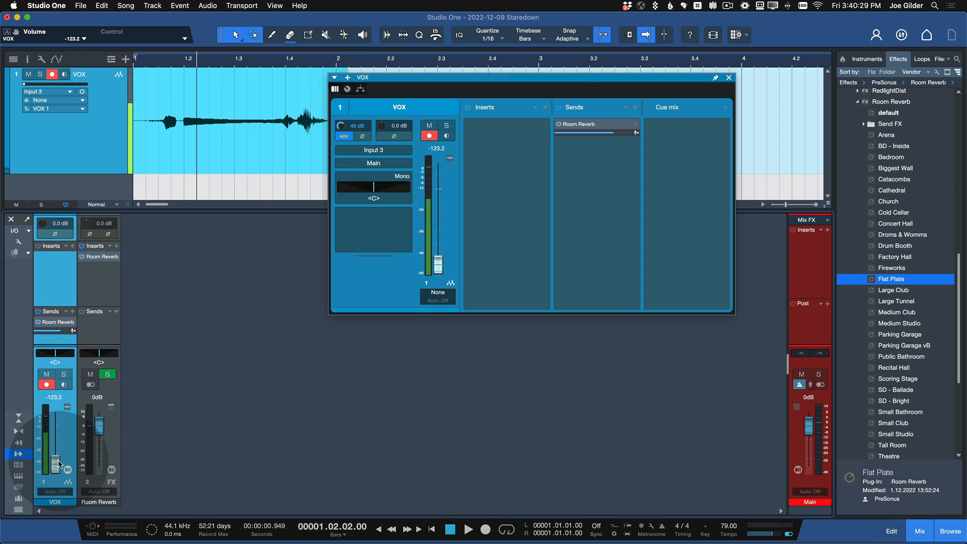
{"action": "left_click_drag", "start_coordinate": [51, 354], "coordinate": [1, 352]}
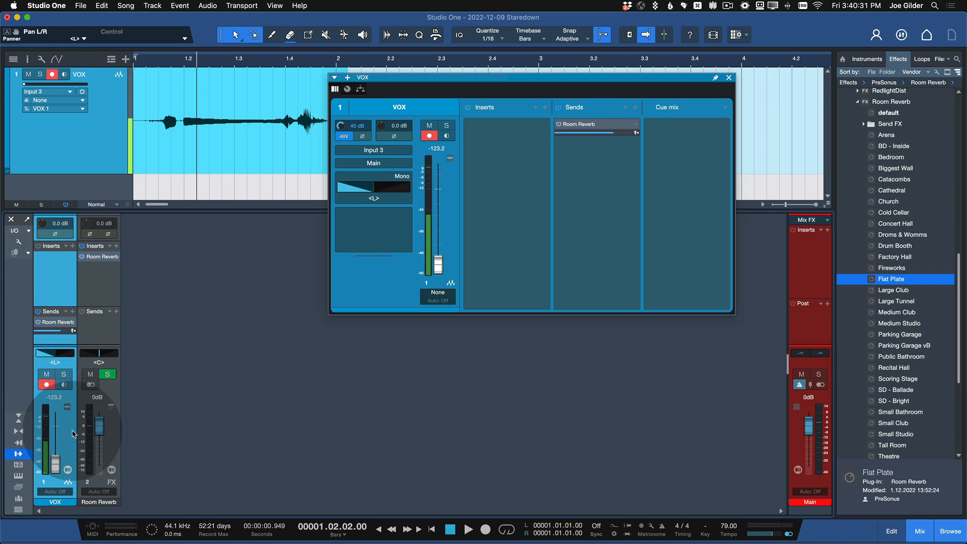
{"action": "left_click", "coordinate": [55, 463], "text": "super"}
{"action": "left_click", "coordinate": [48, 355], "text": "super"}
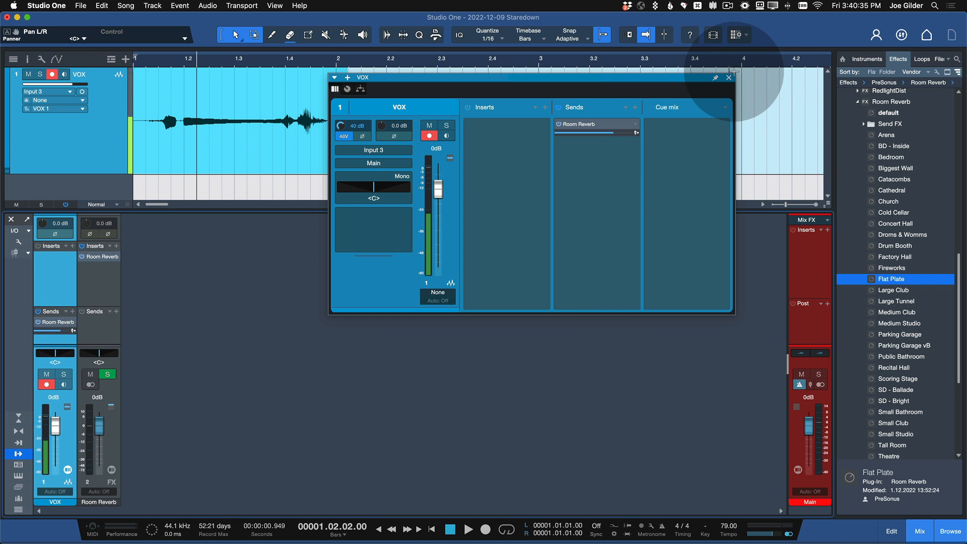
{"action": "left_click", "coordinate": [730, 78]}
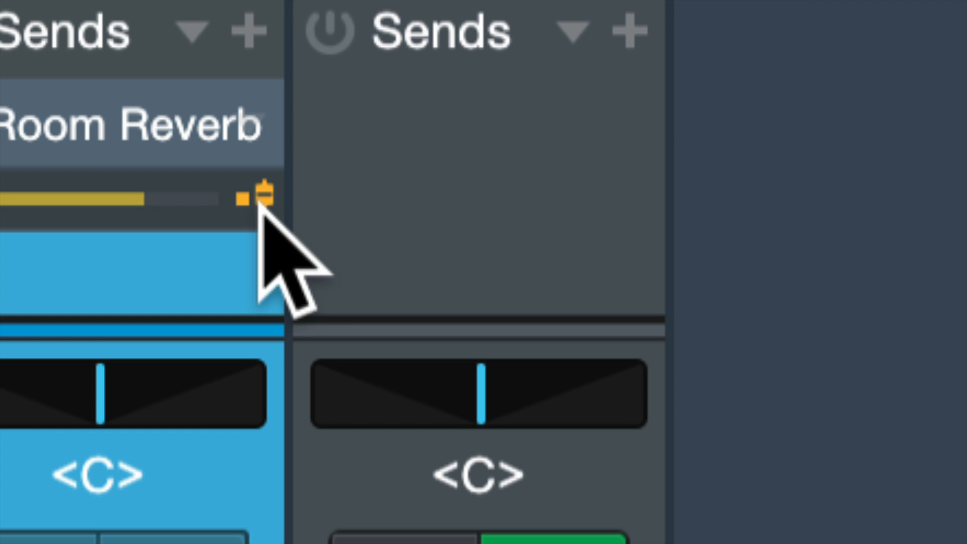
Step: Toggle the VOX channel's Room Reverb send between pre-fader and post-fader, ending on post-fader
{"action": "left_click", "coordinate": [259, 202]}
{"action": "left_click", "coordinate": [261, 203]}
{"action": "left_click", "coordinate": [261, 203]}
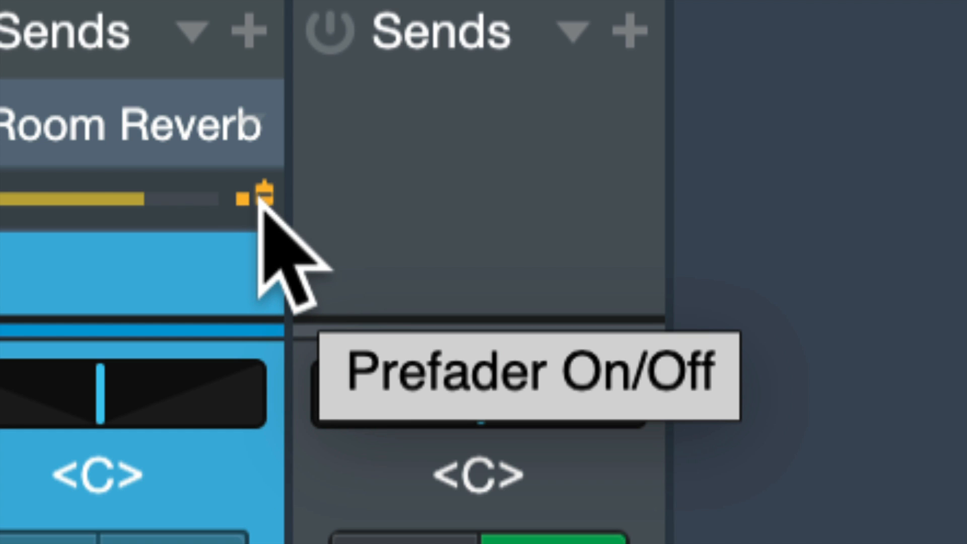
{"action": "left_click", "coordinate": [263, 198]}
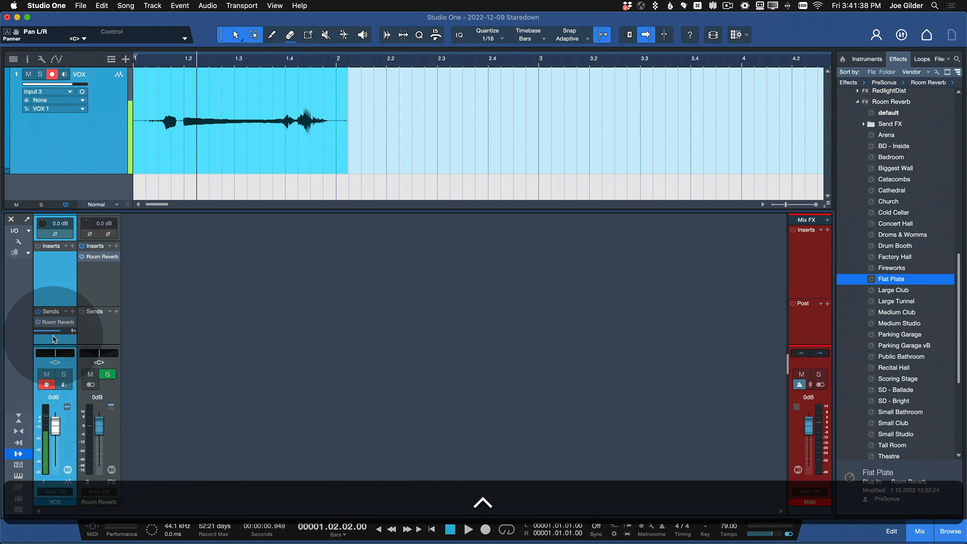
Step: Raise the VOX channel fader to +3.0 dB and reset it to 0 dB
{"action": "left_click_drag", "start_coordinate": [54, 435], "coordinate": [53, 434]}
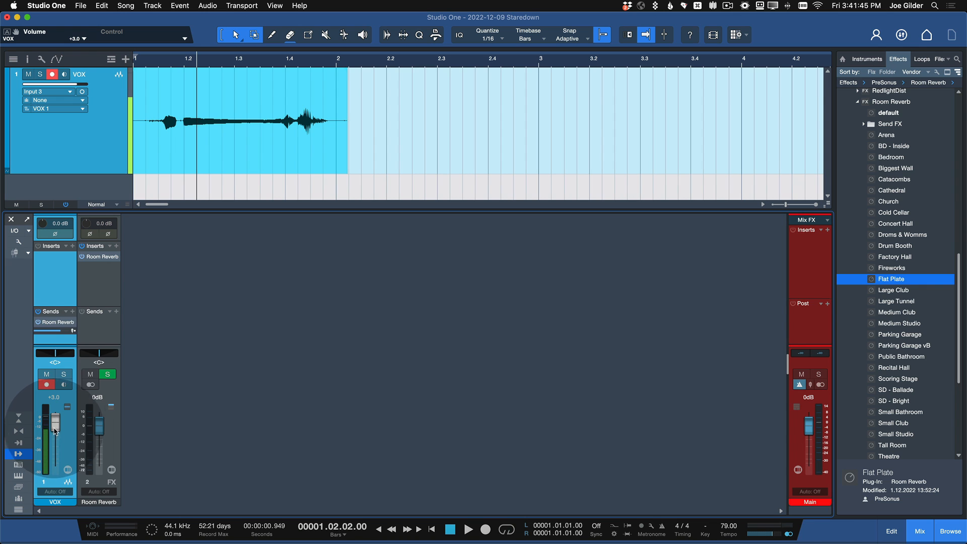
{"action": "scroll", "coordinate": [22, 374], "scroll_direction": "up", "scroll_amount": 10}
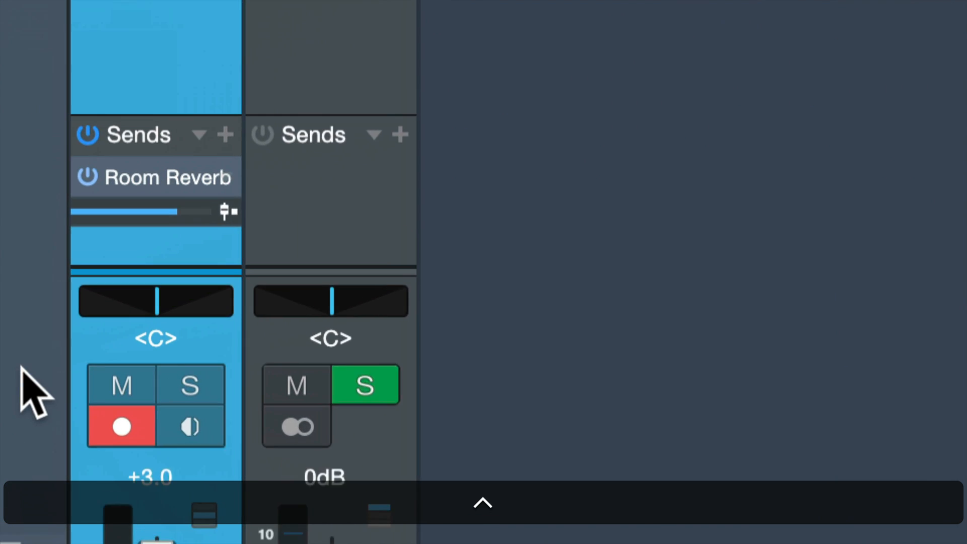
{"action": "scroll", "coordinate": [109, 227], "scroll_direction": "down", "scroll_amount": 3}
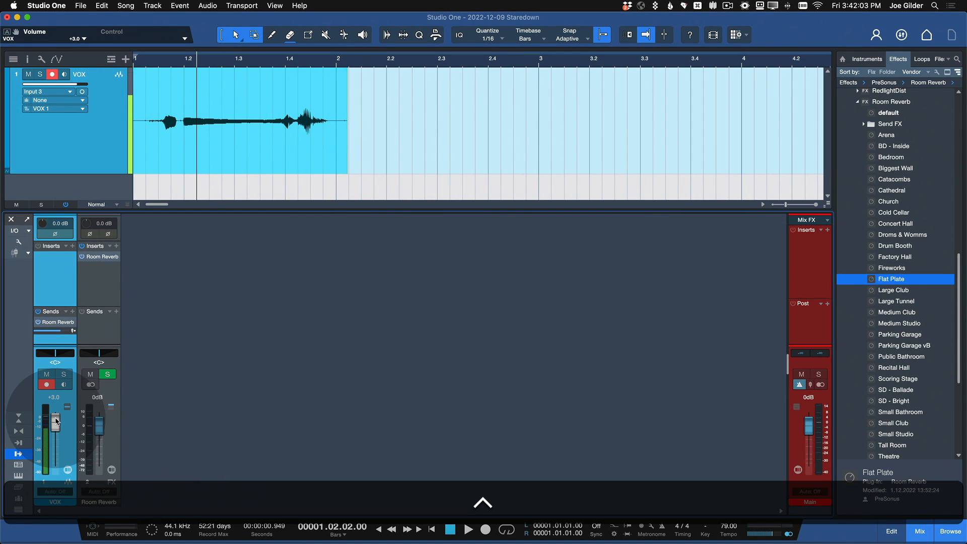
{"action": "left_click_drag", "start_coordinate": [85, 513], "coordinate": [85, 518]}
{"action": "key", "text": "super"}
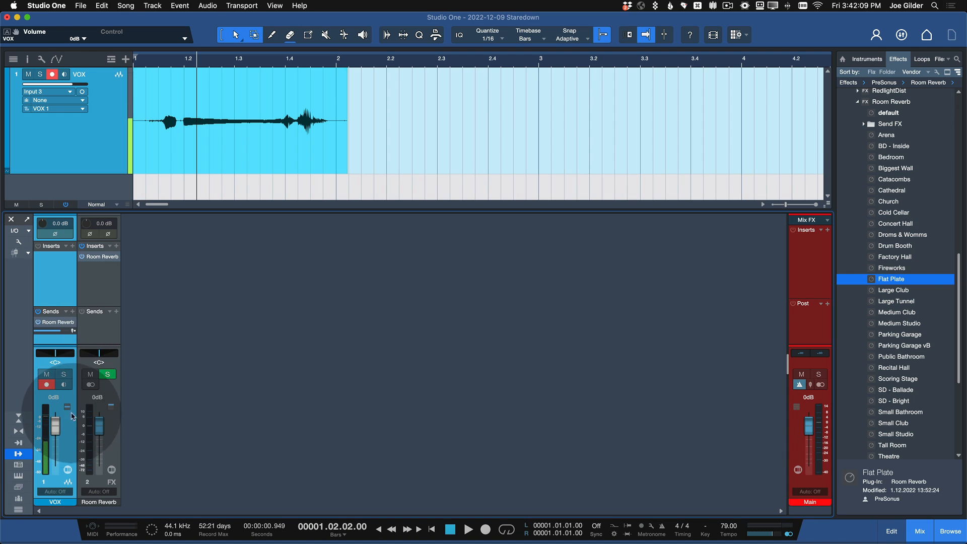
Step: Pull the VOX channel fader down to minus infinity with the Room Reverb send post-fader, and audition the take
{"action": "key", "text": "space"}
{"action": "left_click_drag", "start_coordinate": [55, 426], "coordinate": [49, 450]}
{"action": "key", "text": "space"}
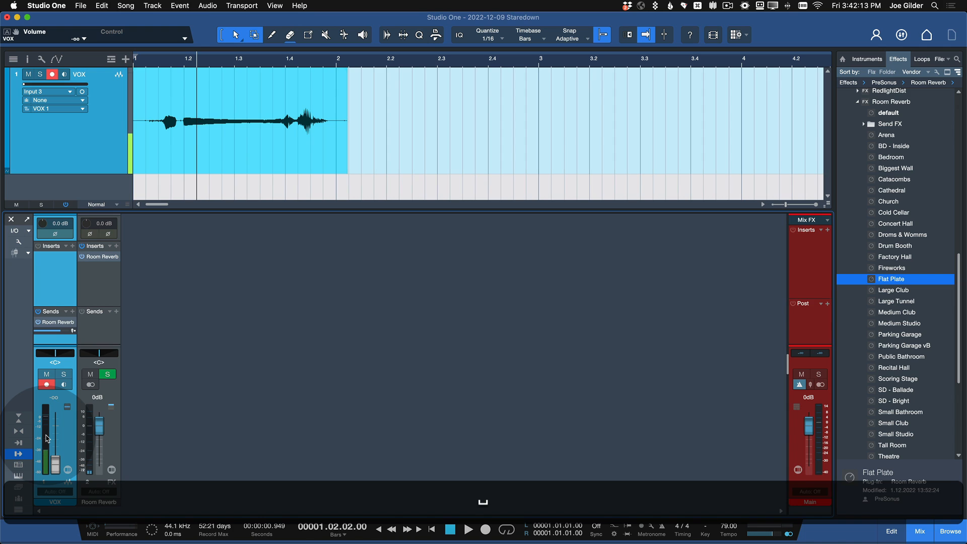
Step: Audition the take, switch the VOX channel's Room Reverb send to pre-fader, and audition it again with the fader at minus infinity
{"action": "key", "text": "space"}
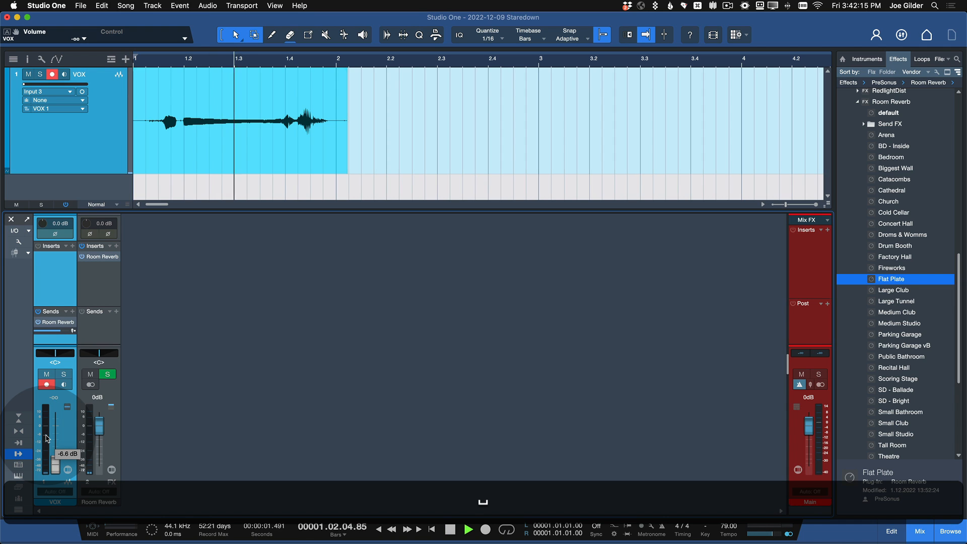
{"action": "key", "text": "space"}
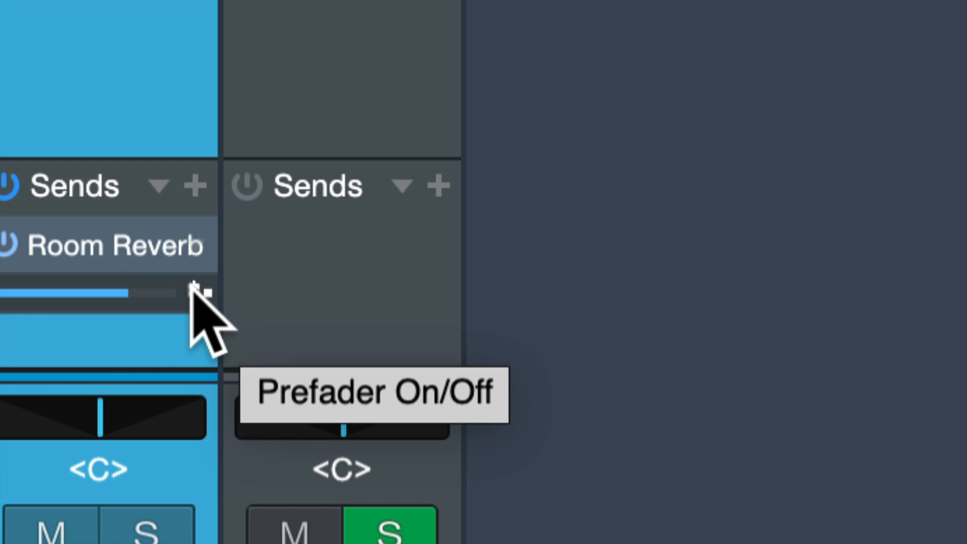
{"action": "left_click", "coordinate": [193, 287]}
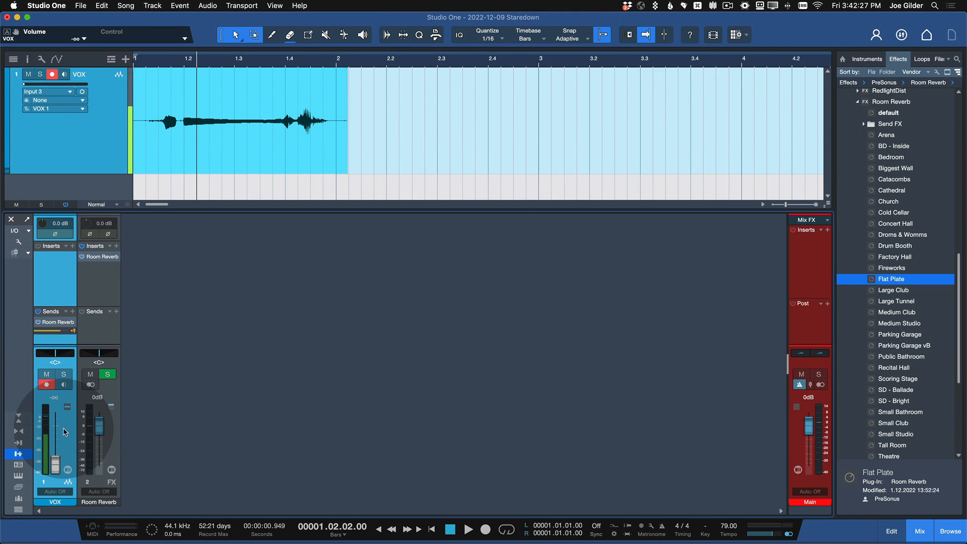
{"action": "key", "text": "space"}
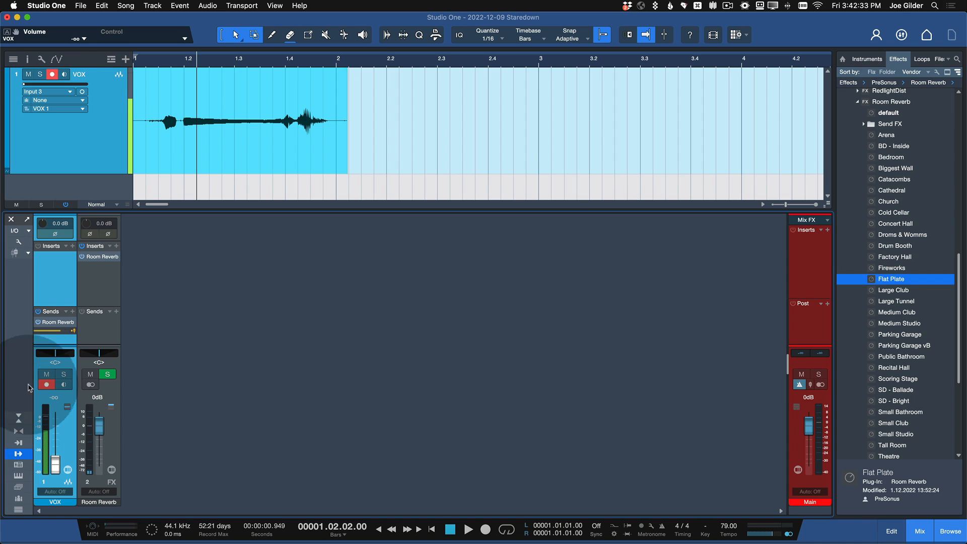
{"action": "scroll", "coordinate": [36, 369], "scroll_direction": "up", "scroll_amount": 10}
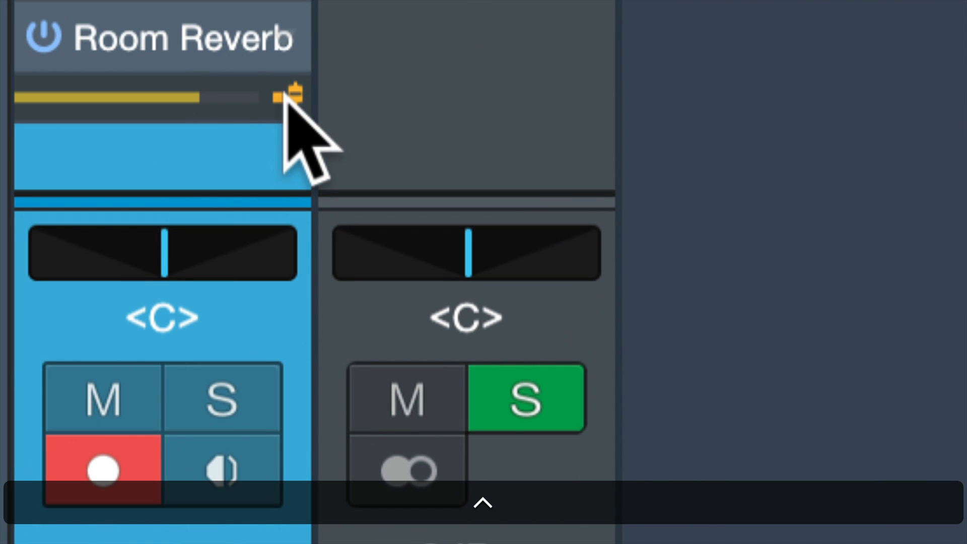
{"action": "scroll", "coordinate": [136, 44], "scroll_direction": "down", "scroll_amount": 10}
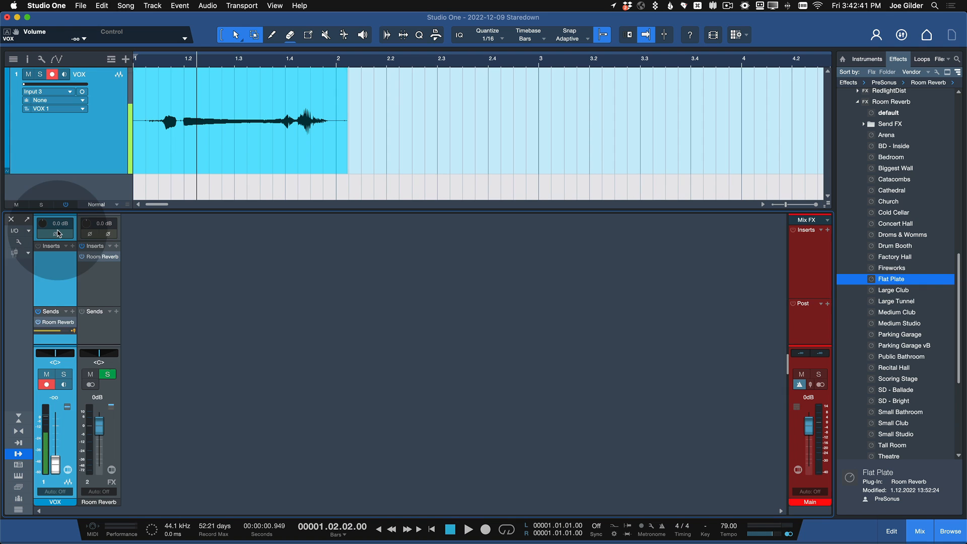
{"action": "scroll", "coordinate": [53, 260], "scroll_direction": "up", "scroll_amount": 5}
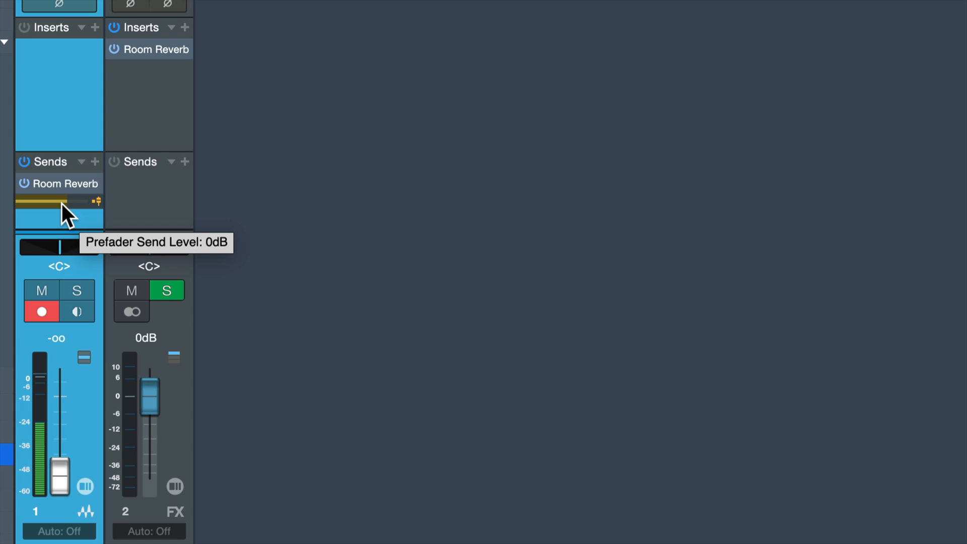
Step: Try lower pre-fader levels on the VOX channel's Room Reverb send, resetting the level to 0 dB in between
{"action": "left_click_drag", "start_coordinate": [70, 201], "coordinate": [68, 202]}
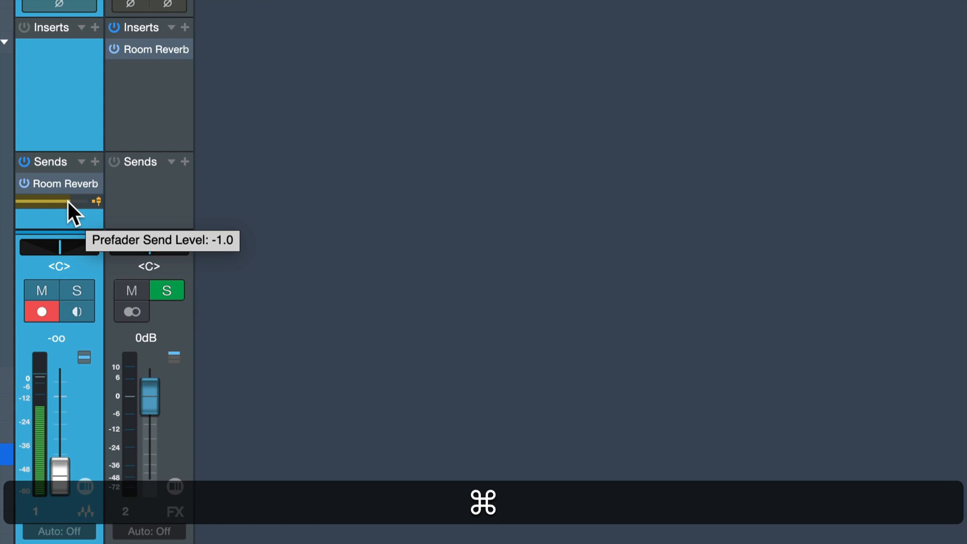
{"action": "left_click", "coordinate": [68, 201], "text": "super"}
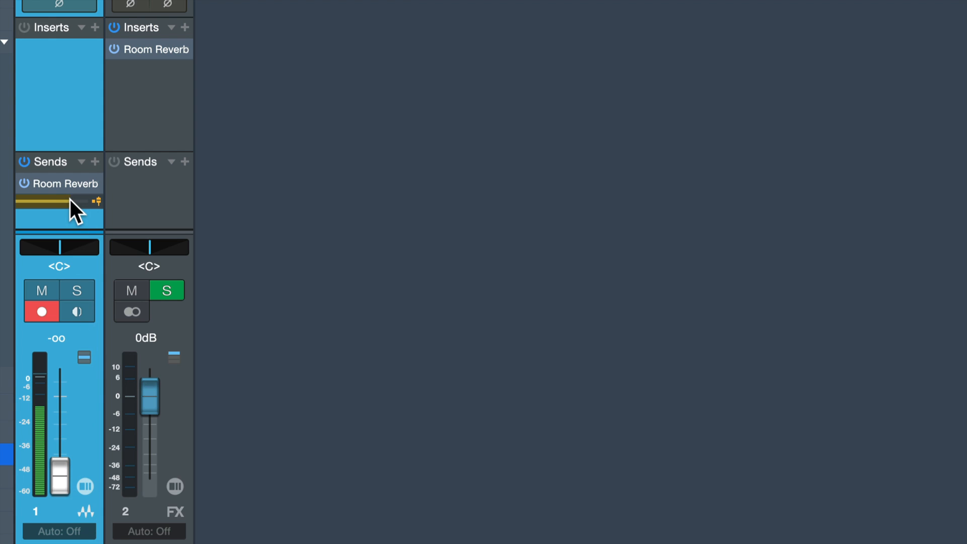
{"action": "mouse_move", "coordinate": [70, 200]}
{"action": "left_mouse_down"}
{"action": "mouse_move", "coordinate": [40, 198]}
{"action": "mouse_move", "coordinate": [53, 200]}
{"action": "left_mouse_up"}
{"action": "left_click", "coordinate": [56, 200], "text": "super"}
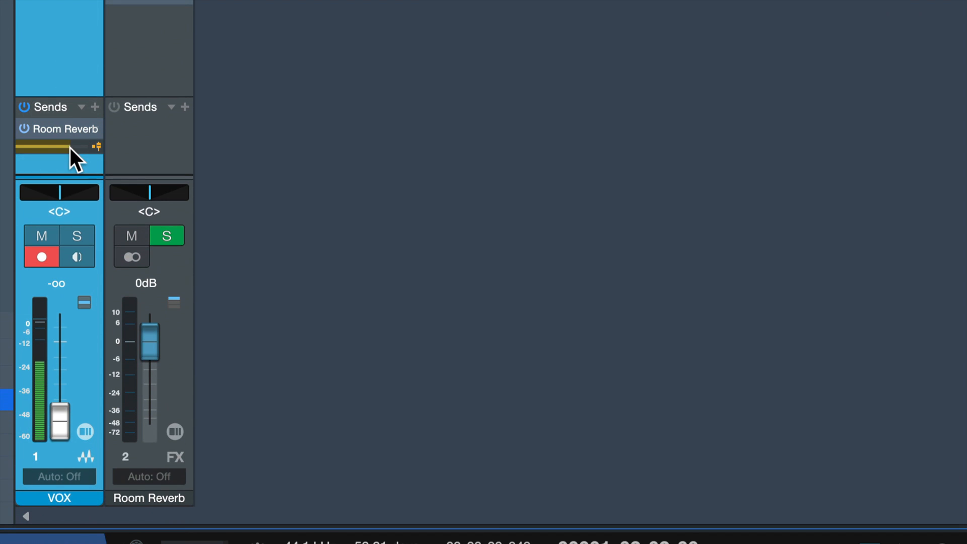
{"action": "mouse_move", "coordinate": [70, 147]}
{"action": "left_mouse_down"}
{"action": "mouse_move", "coordinate": [26, 147]}
{"action": "mouse_move", "coordinate": [87, 150]}
{"action": "mouse_move", "coordinate": [75, 151]}
{"action": "left_mouse_up"}
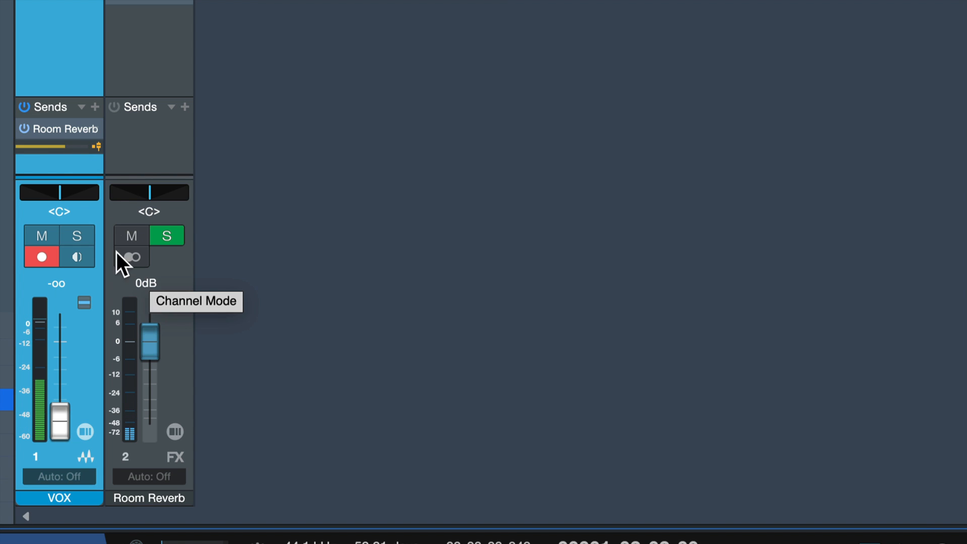
Step: Reset the VOX channel's Room Reverb send level and channel fader to 0 dB, and switch the send to post-fader
{"action": "left_click", "coordinate": [71, 149], "text": "super"}
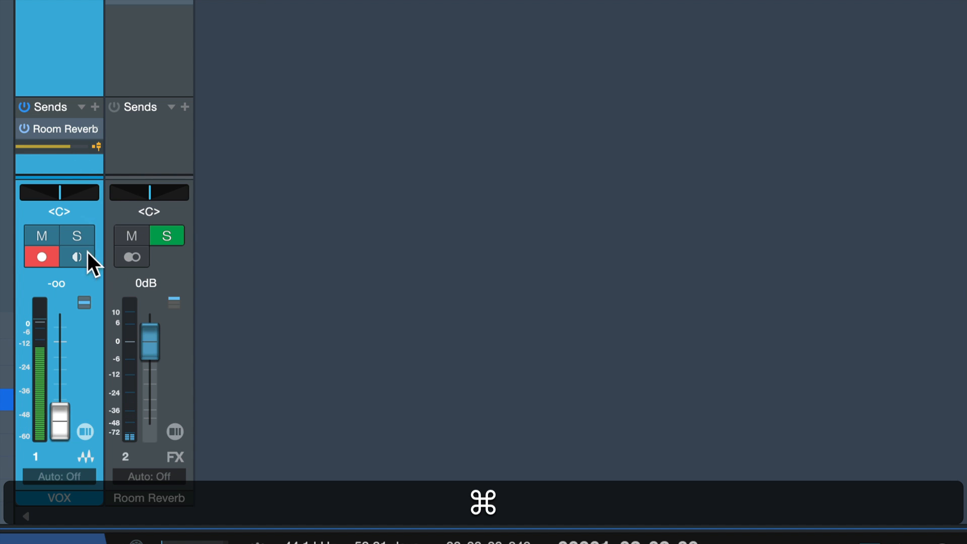
{"action": "left_click", "coordinate": [97, 146]}
{"action": "left_click", "coordinate": [61, 406], "text": "super"}
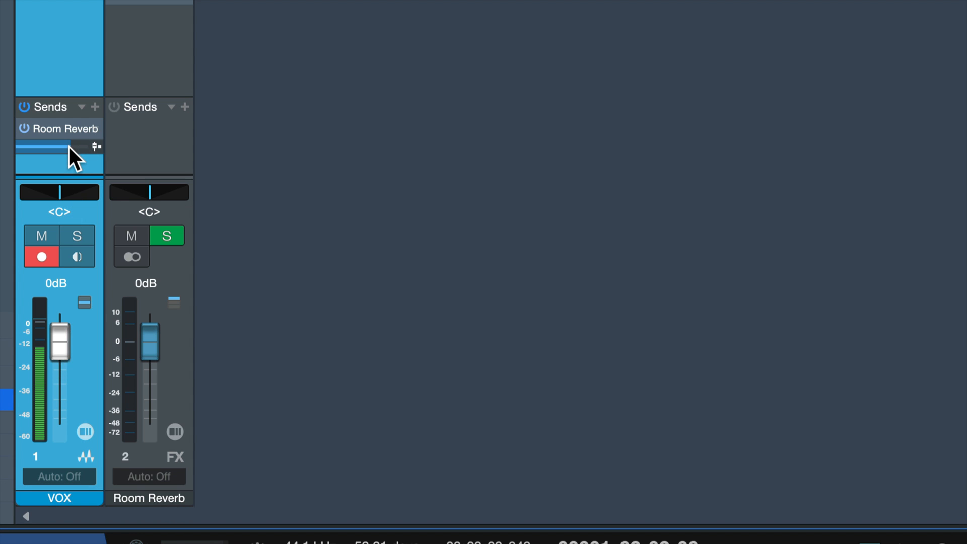
Step: Audition the take with the post-fader Room Reverb send at 0 dB, at a much lower level, and at -5.5 dB
{"action": "mouse_move", "coordinate": [69, 146]}
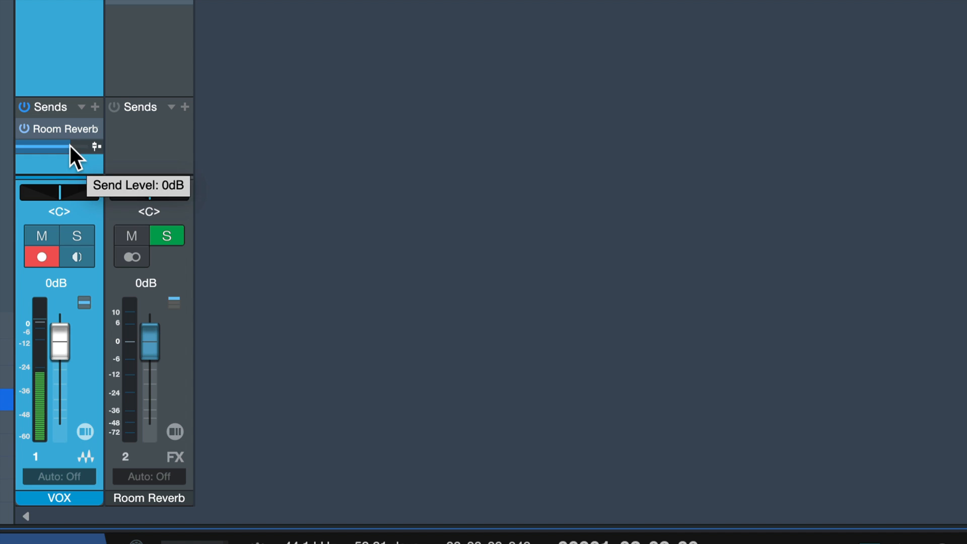
{"action": "key", "text": "space"}
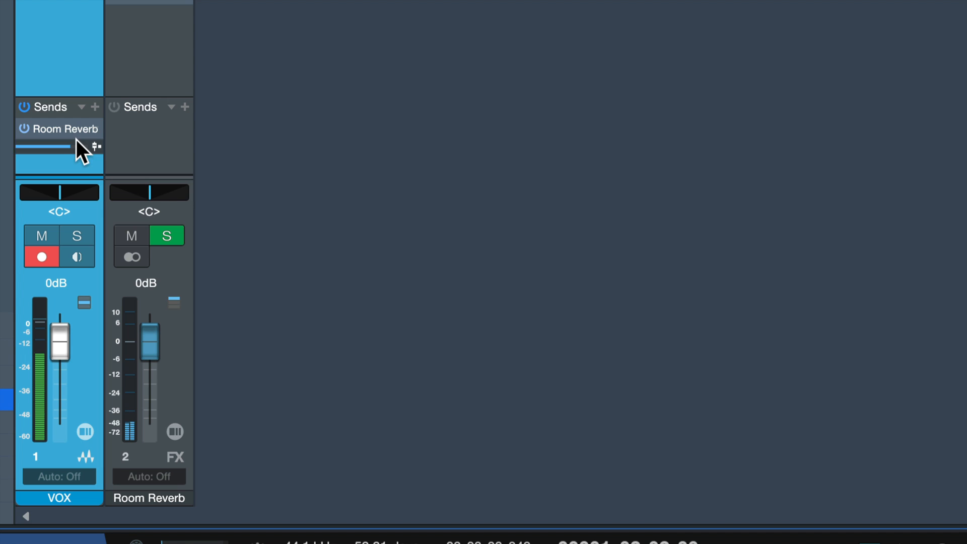
{"action": "left_click_drag", "start_coordinate": [77, 140], "coordinate": [47, 147]}
{"action": "key", "text": "space"}
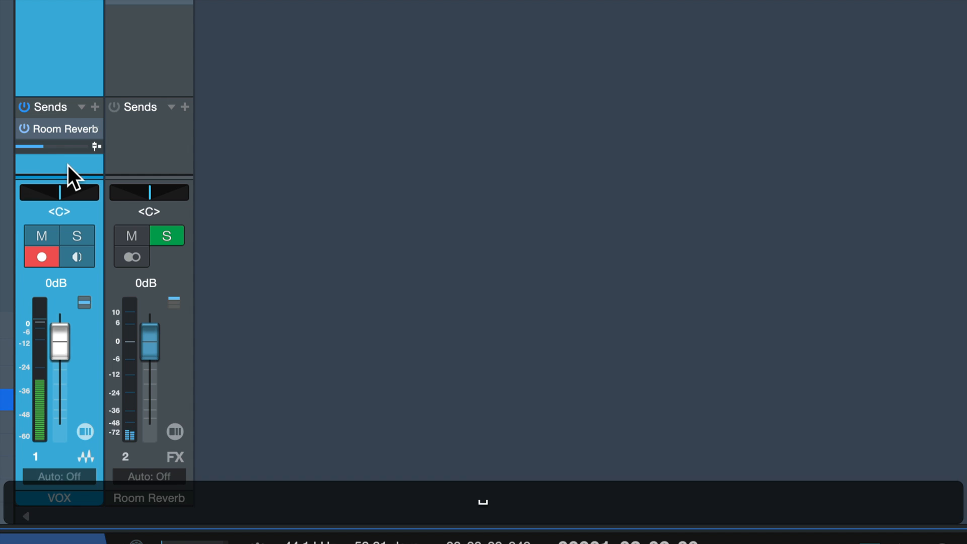
{"action": "left_click_drag", "start_coordinate": [46, 147], "coordinate": [63, 147]}
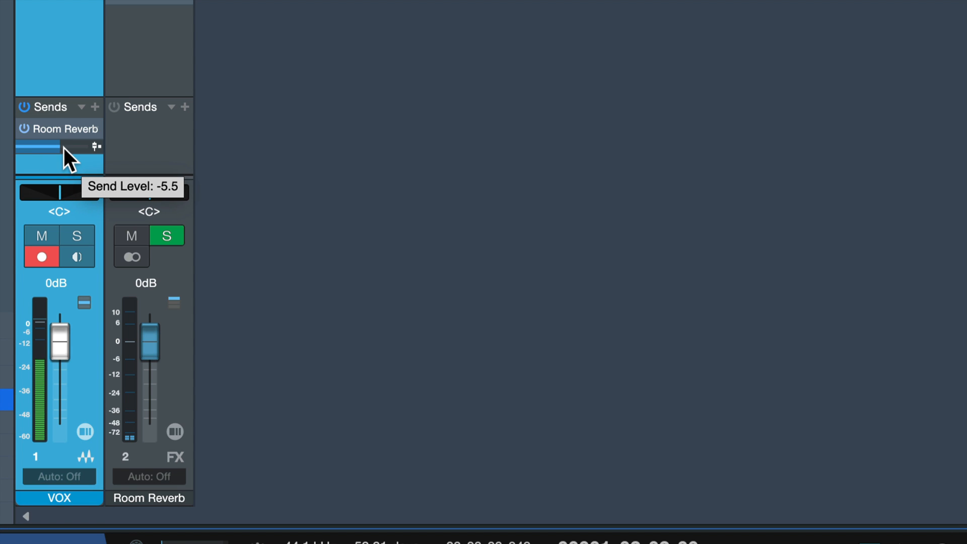
{"action": "key", "text": "space"}
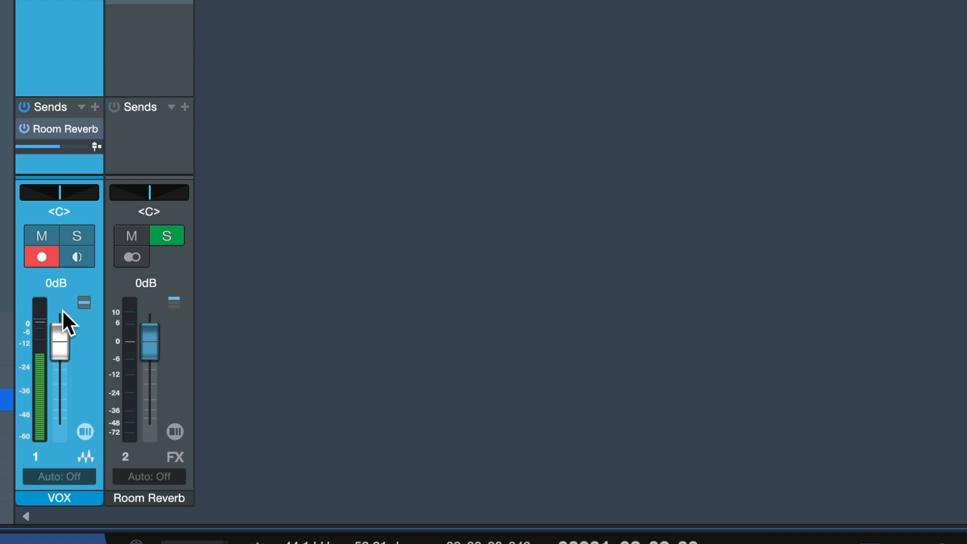
Step: Pull the VOX fader down to -26.9 dB while auditioning the take with the send post-fader, and reset the fader to 0 dB
{"action": "mouse_move", "coordinate": [61, 325]}
{"action": "left_mouse_down"}
{"action": "mouse_move", "coordinate": [68, 361]}
{"action": "mouse_move", "coordinate": [66, 327]}
{"action": "left_mouse_up"}
{"action": "left_click", "coordinate": [62, 334], "text": "super"}
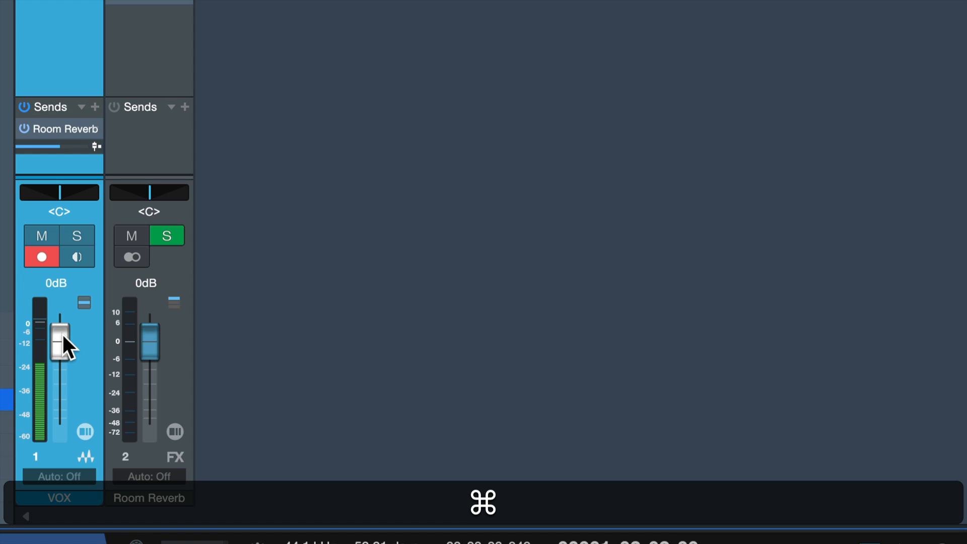
{"action": "key", "text": "space"}
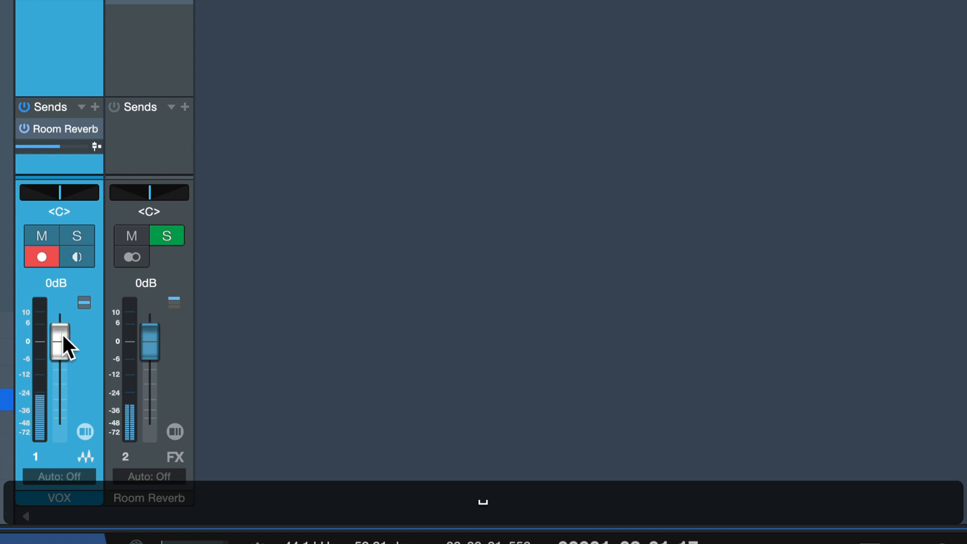
{"action": "left_click_drag", "start_coordinate": [63, 336], "coordinate": [66, 387]}
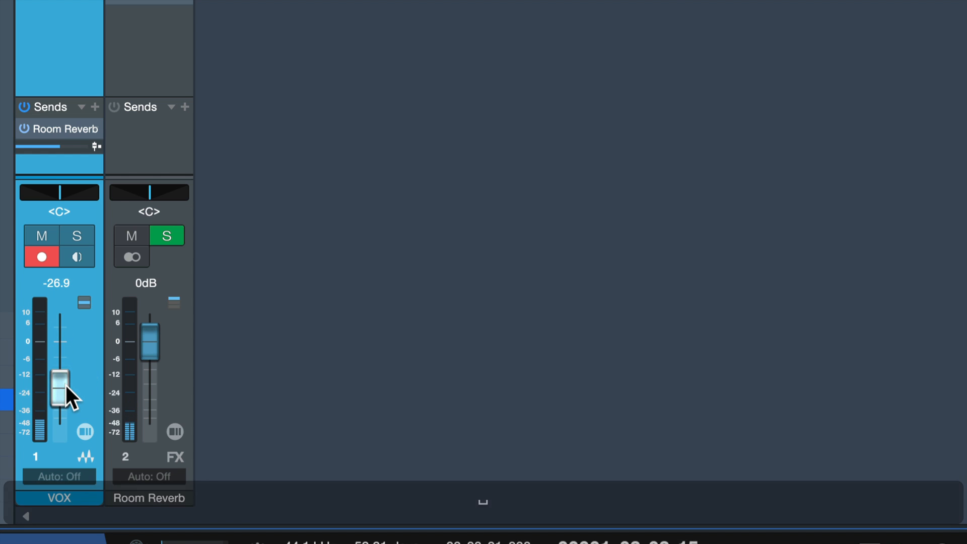
{"action": "key", "text": "space"}
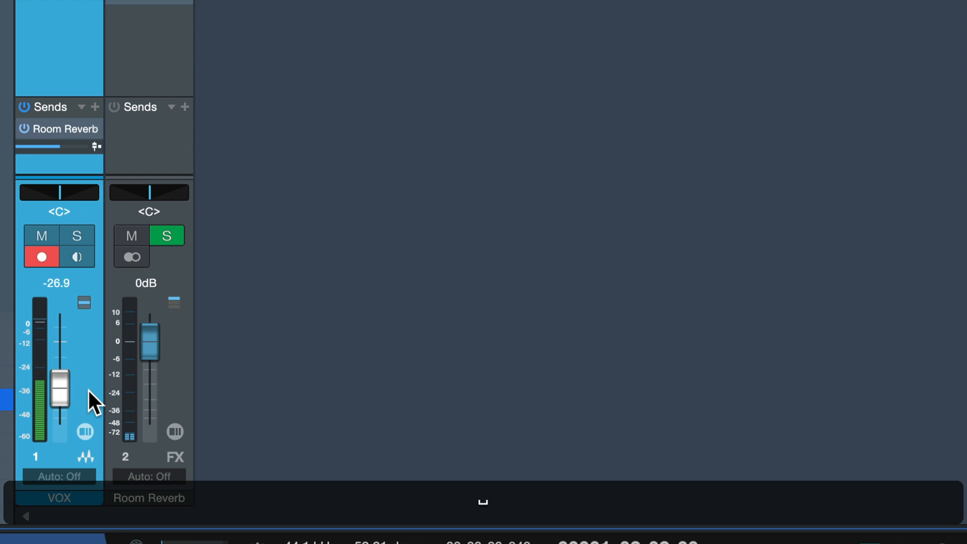
{"action": "left_click", "coordinate": [65, 380], "text": "super"}
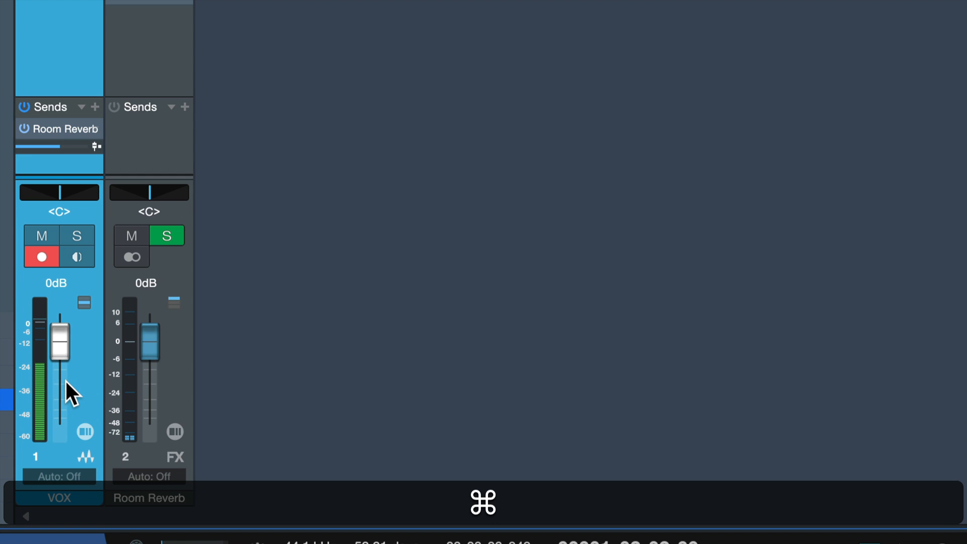
Step: Raise the VOX channel's Room Reverb send level between trial moves of the VOX fader, and reset the fader to 0 dB
{"action": "left_click_drag", "start_coordinate": [61, 347], "coordinate": [62, 385]}
{"action": "left_click_drag", "start_coordinate": [57, 343], "coordinate": [61, 349]}
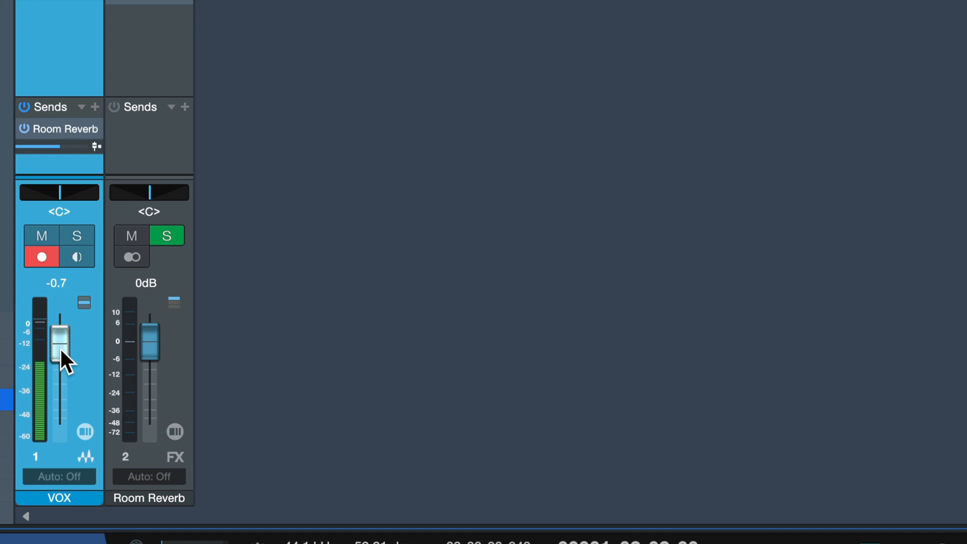
{"action": "key", "text": "super"}
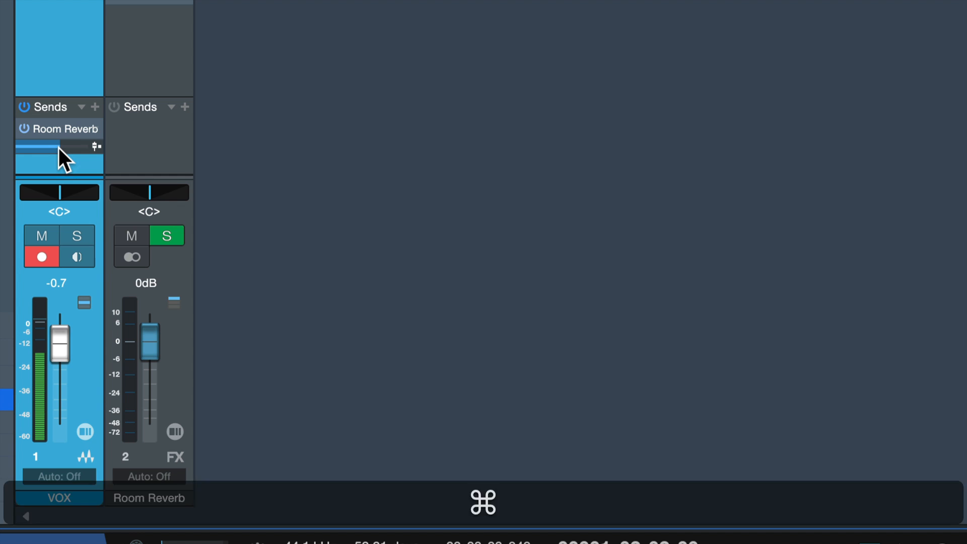
{"action": "left_click_drag", "start_coordinate": [59, 147], "coordinate": [68, 146]}
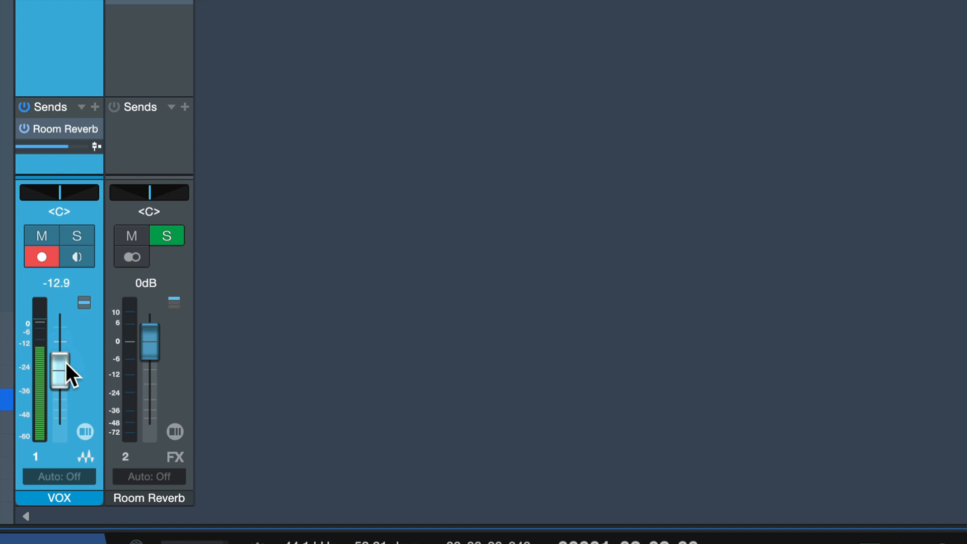
{"action": "left_click_drag", "start_coordinate": [65, 361], "coordinate": [58, 337]}
{"action": "left_click", "coordinate": [57, 337], "text": "super"}
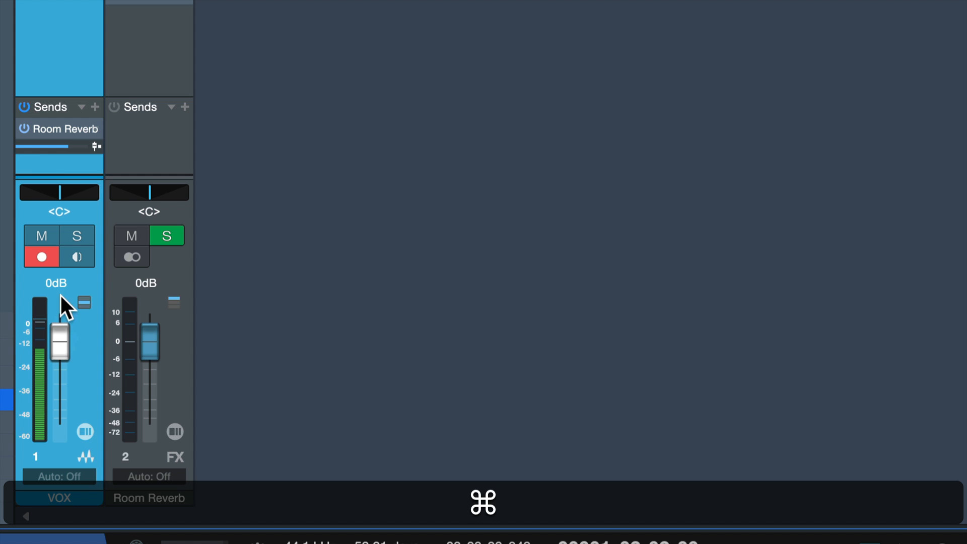
Step: Switch the VOX channel's Room Reverb send to pre-fader, lower its level slightly, and audition the take from the start
{"action": "scroll", "coordinate": [18, 155], "scroll_direction": "up", "scroll_amount": 5}
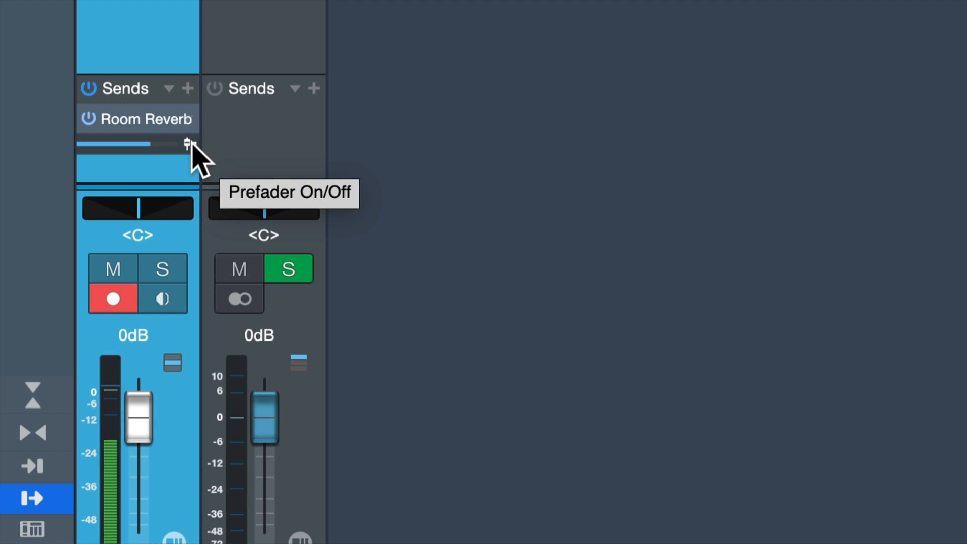
{"action": "left_click", "coordinate": [190, 144]}
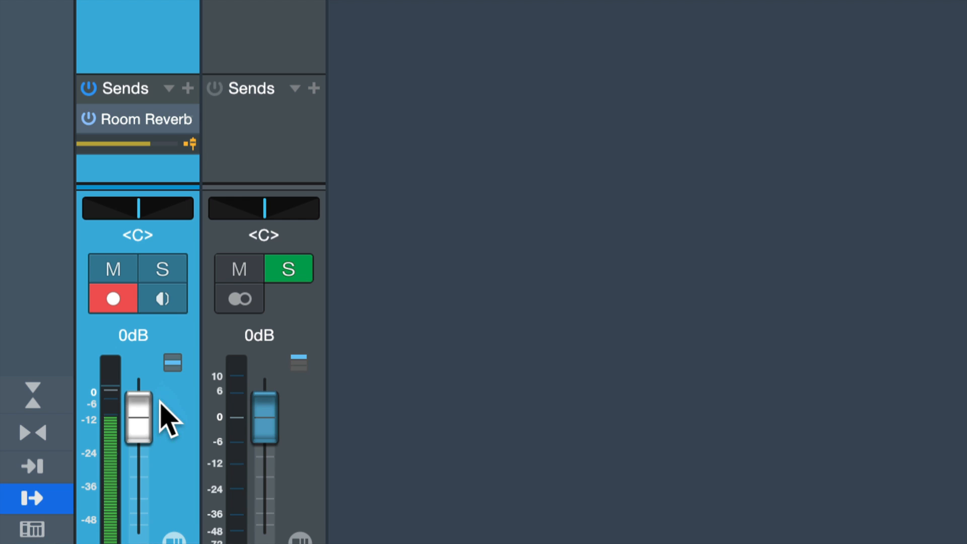
{"action": "mouse_move", "coordinate": [145, 143]}
{"action": "left_mouse_down"}
{"action": "mouse_move", "coordinate": [136, 142]}
{"action": "mouse_move", "coordinate": [145, 144]}
{"action": "left_mouse_up"}
{"action": "key", "text": "space"}
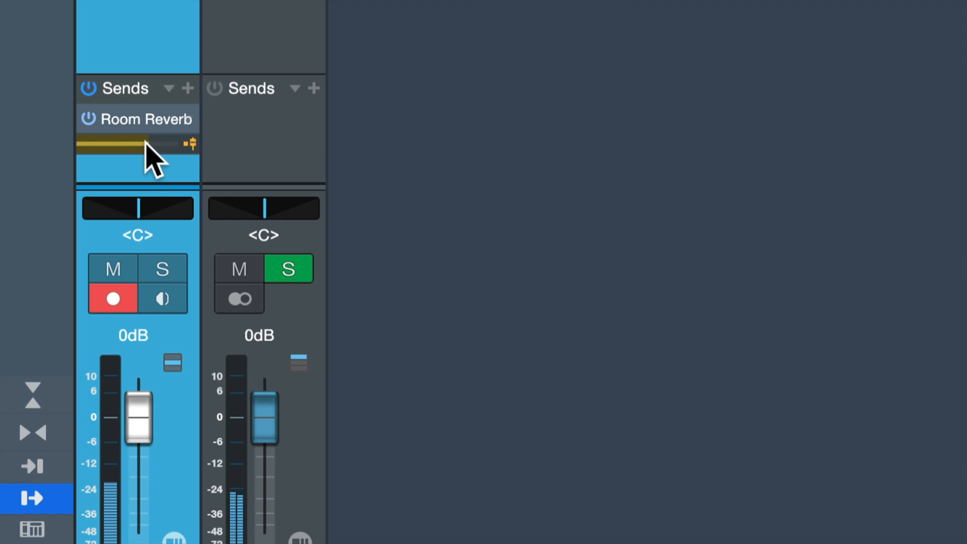
{"action": "key", "text": "period"}
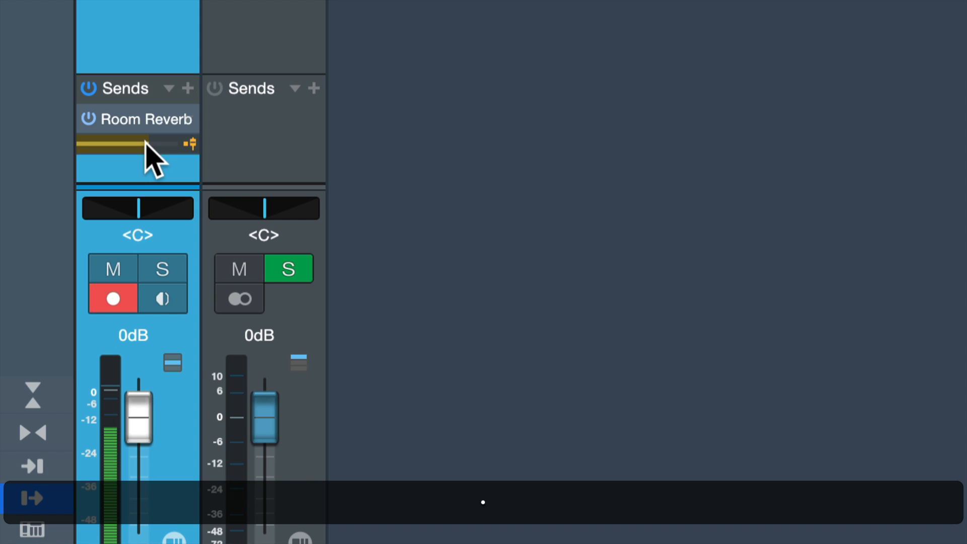
{"action": "key", "text": "comma"}
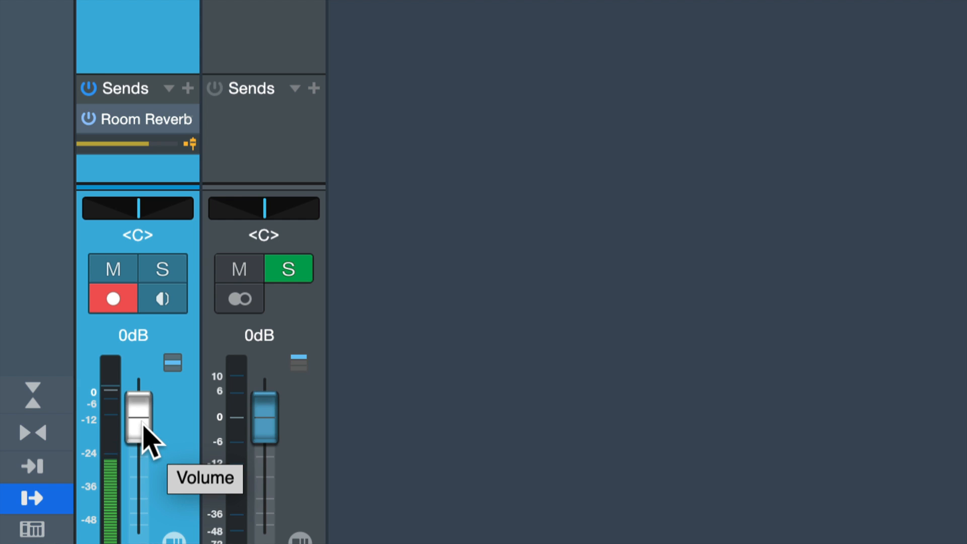
Step: Lower the VOX fader to -37.7 dB, audition the take with the send pre-fader, and reset the fader to 0 dB
{"action": "key", "text": "alt"}
{"action": "left_click_drag", "start_coordinate": [143, 425], "coordinate": [142, 502]}
{"action": "key", "text": "space"}
{"action": "key", "text": "space"}
{"action": "key", "text": "space"}
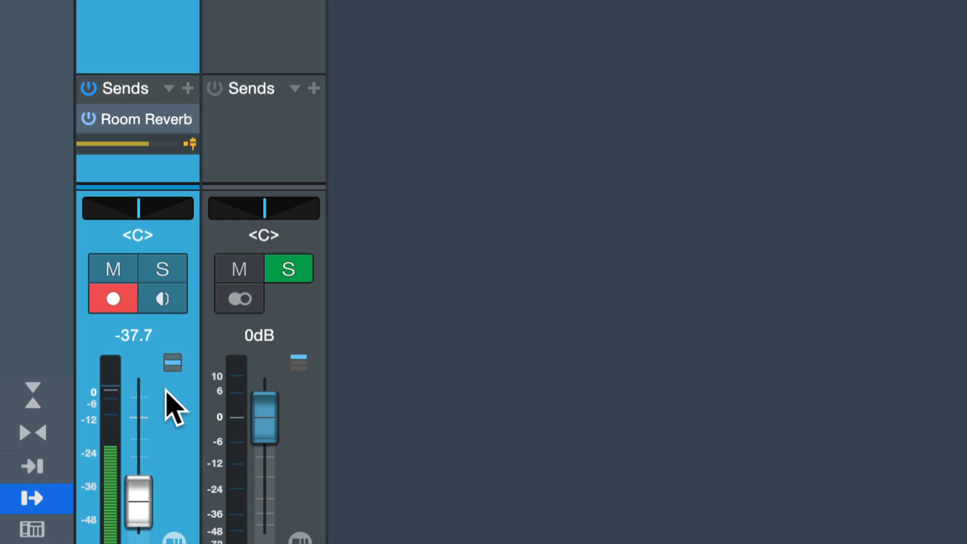
{"action": "left_click", "coordinate": [140, 504], "text": "super"}
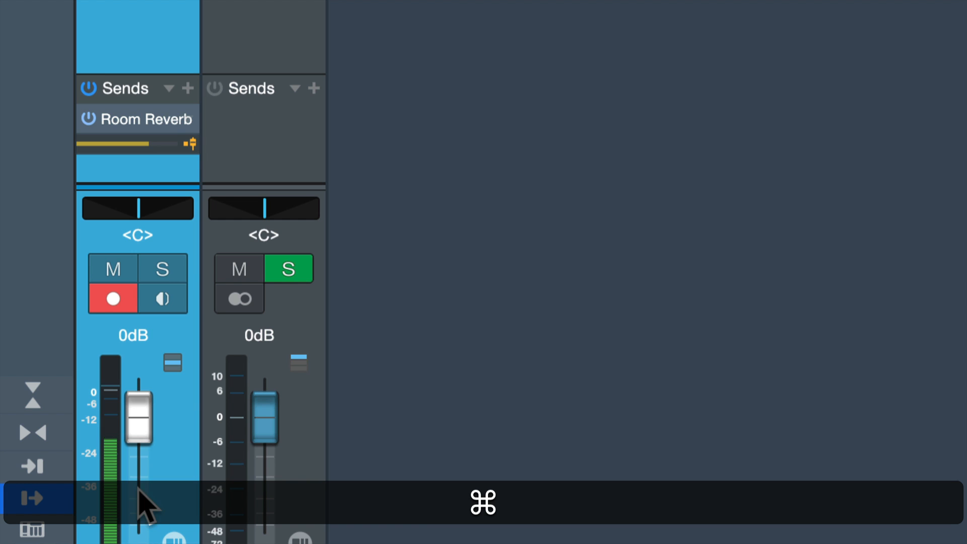
Step: Switch the VOX channel's Room Reverb send to post-fader and select the recorded vocal event in the arrangement
{"action": "left_click", "coordinate": [190, 145]}
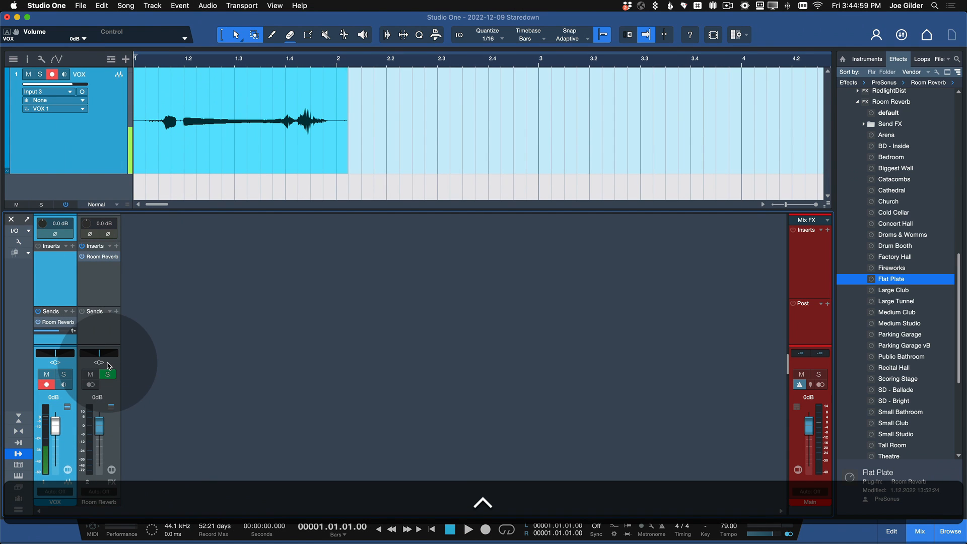
{"action": "left_click", "coordinate": [329, 157]}
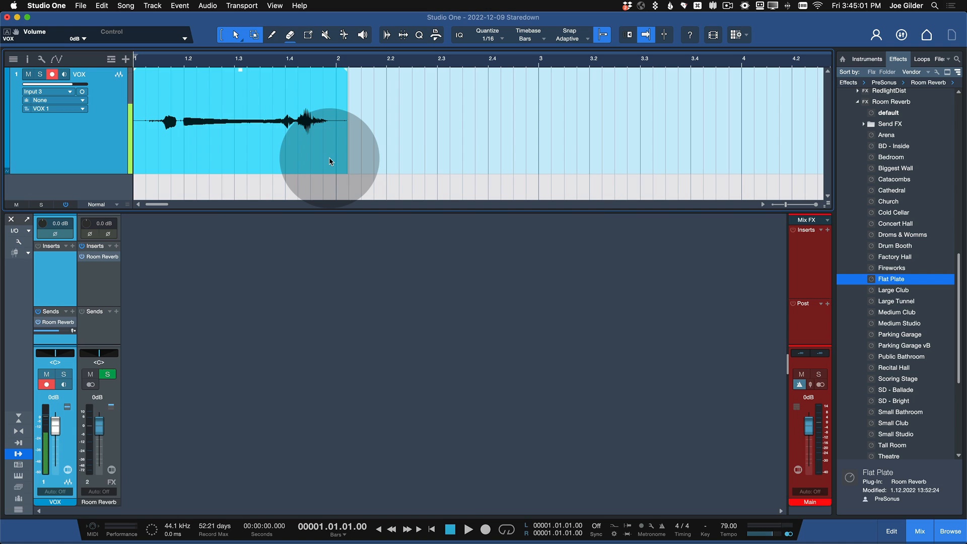
Step: Delete the selected vocal event and record a new short take on the VOX track from the start
{"action": "key", "text": "BackSpace"}
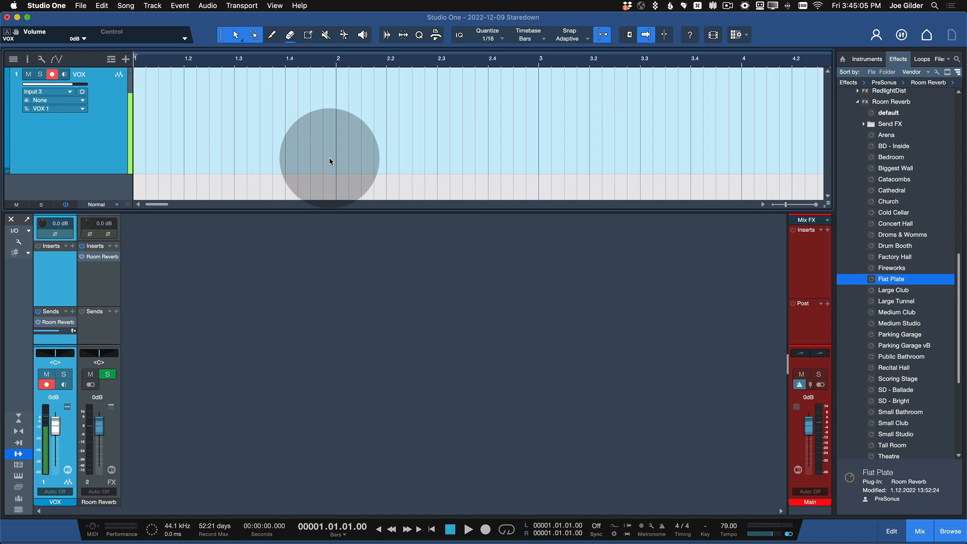
{"action": "key", "text": "KP_Multiply"}
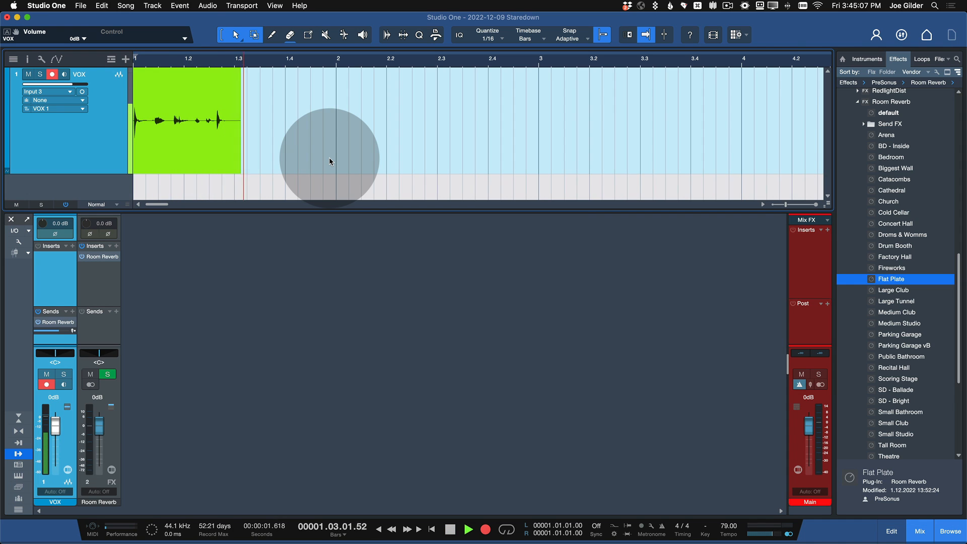
{"action": "key", "text": "space"}
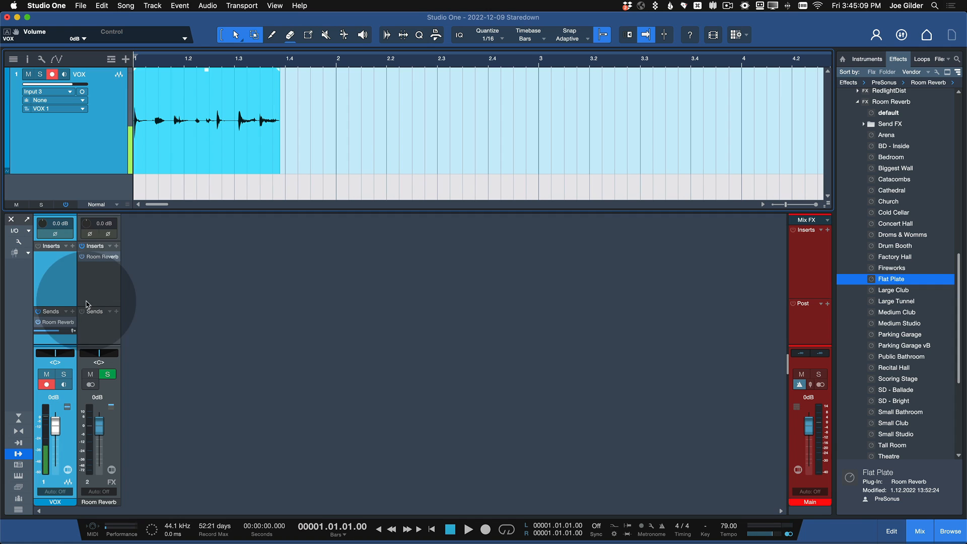
Step: Remove the Room Reverb insert from the FX channel, audition the take, and rename the FX channel COMP
{"action": "left_click", "coordinate": [116, 256]}
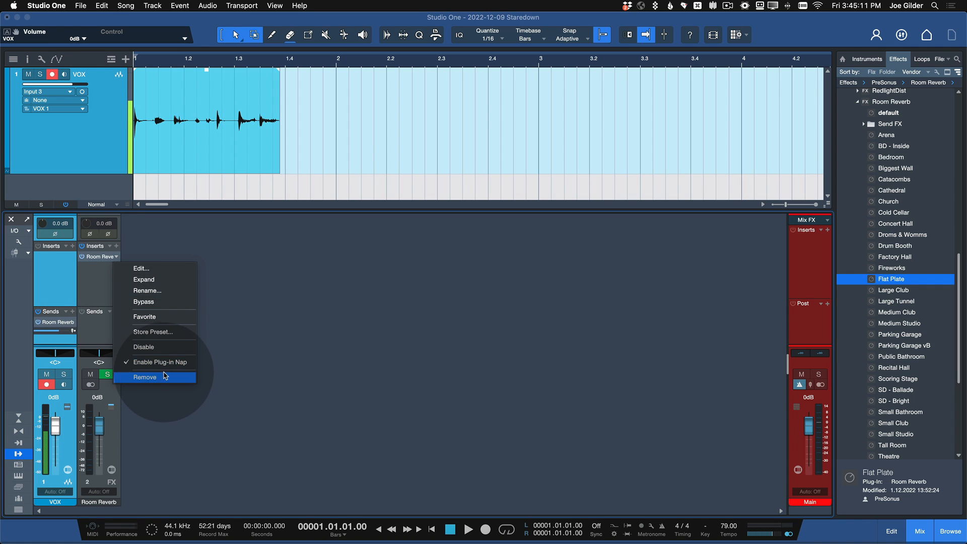
{"action": "left_click", "coordinate": [164, 377]}
{"action": "key", "text": "space"}
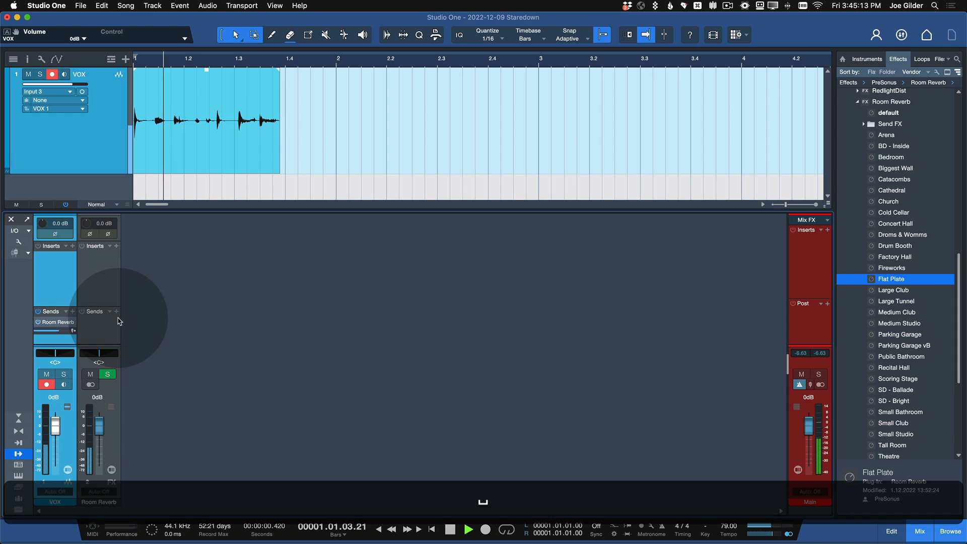
{"action": "key", "text": "space"}
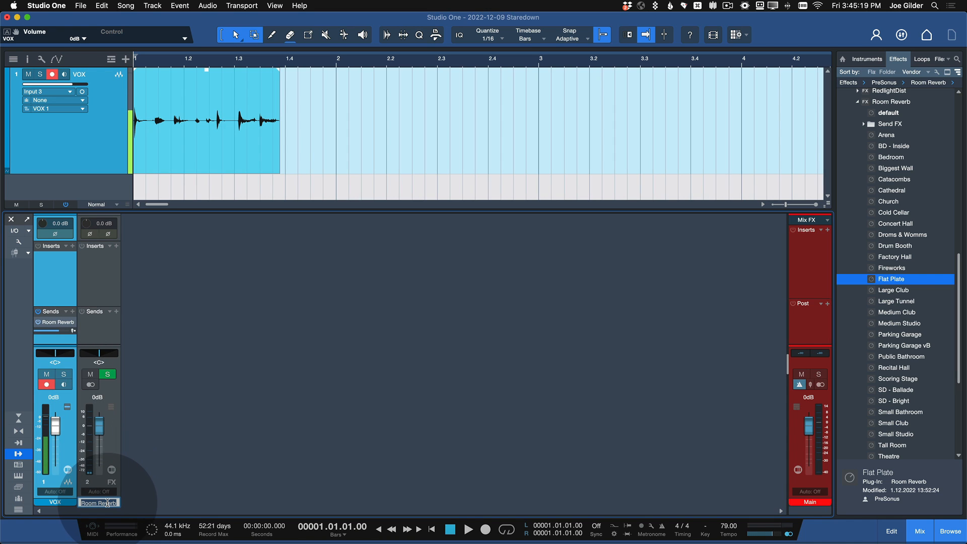
{"action": "type", "text": "COMP"}
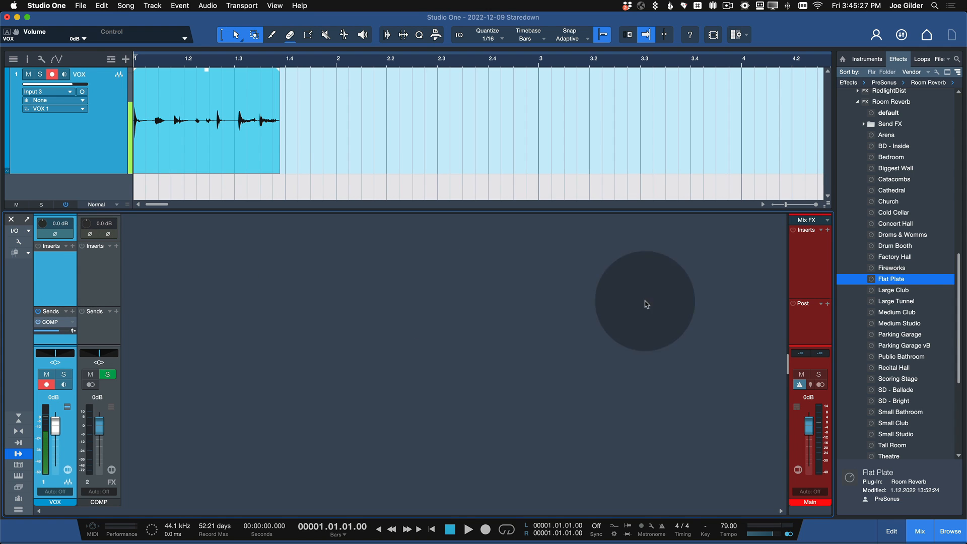
Step: Collapse the Room Reverb presets in the effects browser and insert the PreSonus Compressor on the COMP channel
{"action": "scroll", "coordinate": [871, 151], "scroll_direction": "up", "scroll_amount": 5}
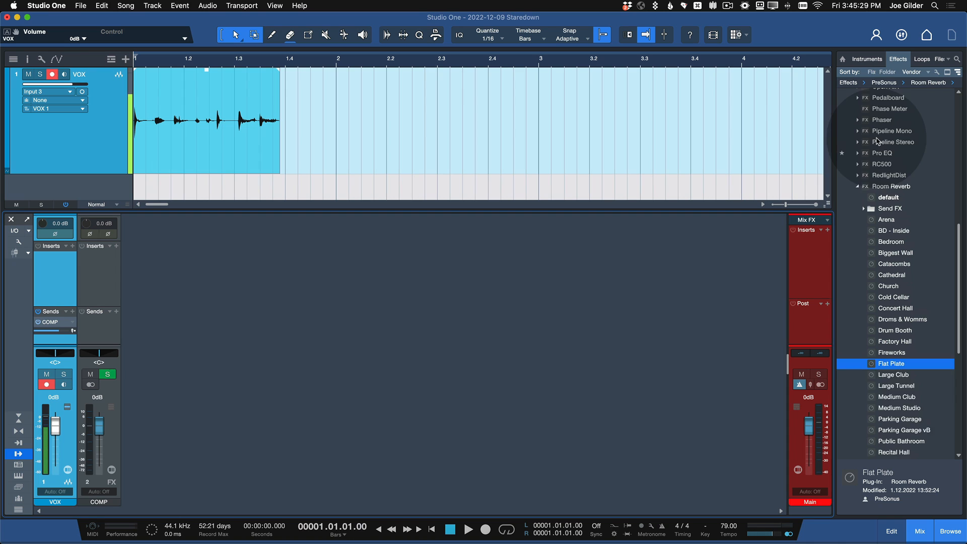
{"action": "left_click", "coordinate": [859, 224]}
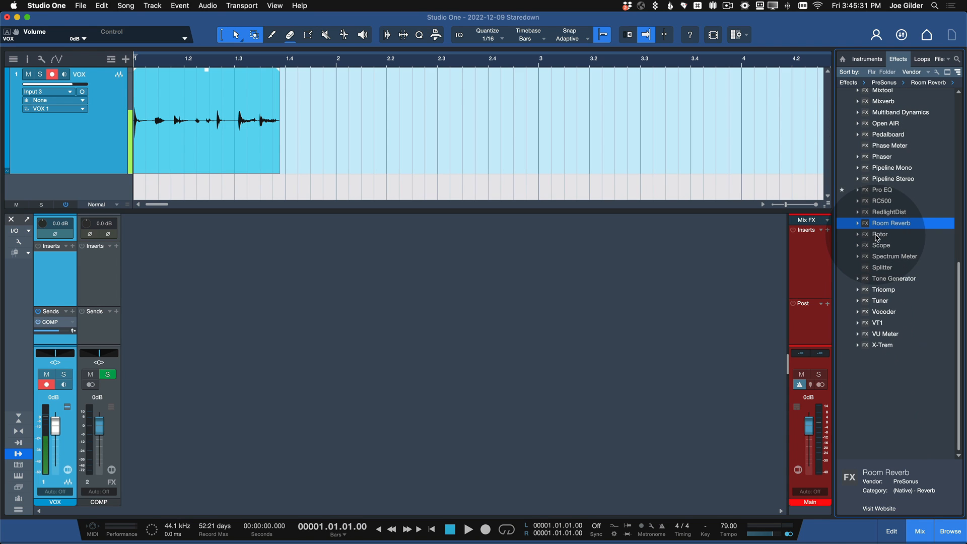
{"action": "scroll", "coordinate": [882, 222], "scroll_direction": "up", "scroll_amount": 10}
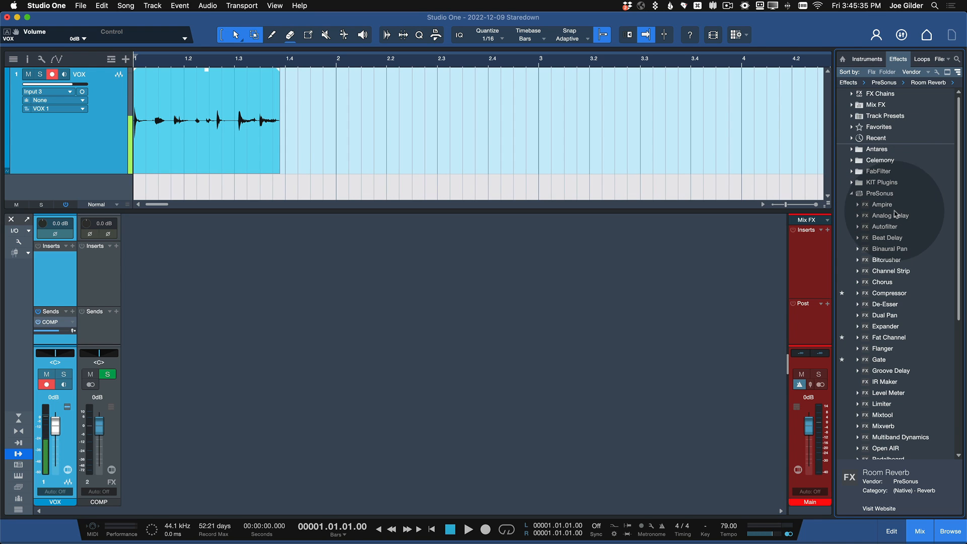
{"action": "left_click_drag", "start_coordinate": [890, 294], "coordinate": [101, 281]}
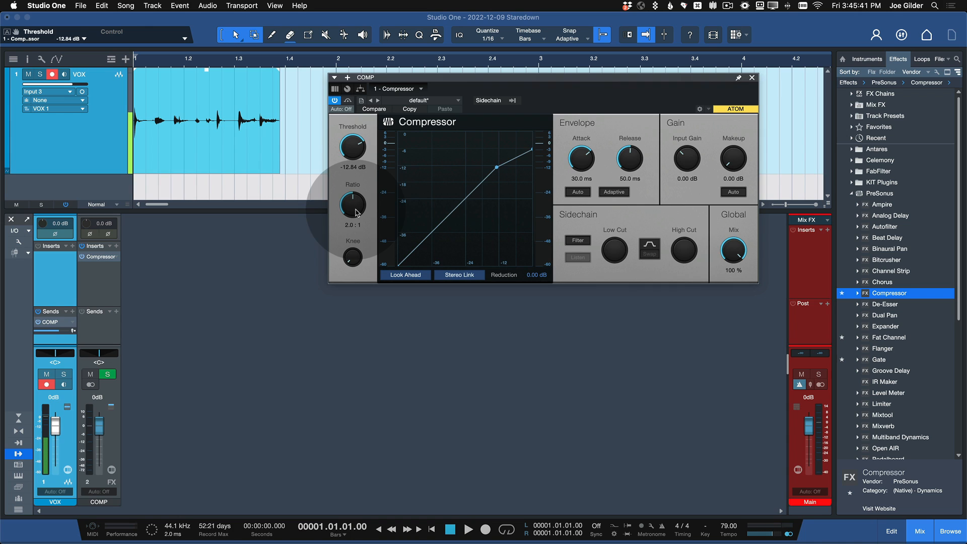
Step: Set the Compressor's ratio to 14.6:1, attack to 0.58 ms, release to 21.7 ms and threshold to -36.84 dB, and audition the take
{"action": "left_click_drag", "start_coordinate": [352, 216], "coordinate": [346, 201]}
{"action": "left_click_drag", "start_coordinate": [591, 168], "coordinate": [588, 219]}
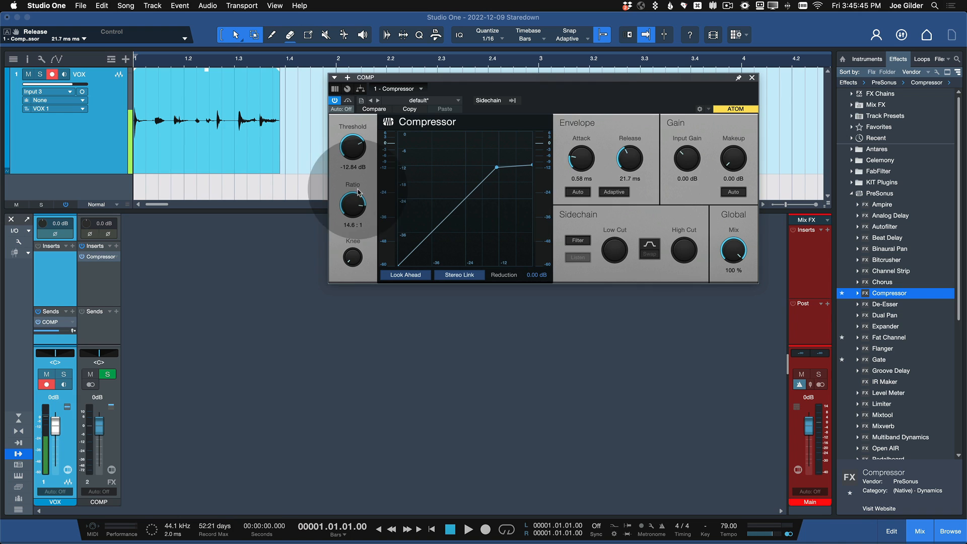
{"action": "left_click_drag", "start_coordinate": [352, 149], "coordinate": [348, 222]}
{"action": "key", "text": "space"}
{"action": "key", "text": "space"}
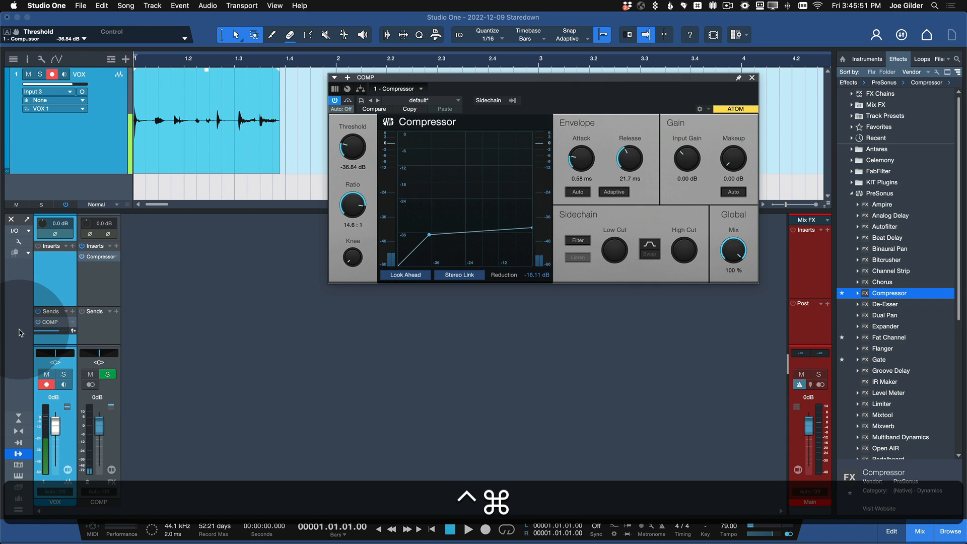
Step: Examine the VOX channel's COMP send level, its post-fader setting and the channel fader in close-up
{"action": "scroll", "coordinate": [20, 330], "scroll_direction": "up", "scroll_amount": 5}
{"action": "mouse_move", "coordinate": [133, 336]}
{"action": "left_mouse_down"}
{"action": "mouse_move", "coordinate": [86, 334]}
{"action": "mouse_move", "coordinate": [136, 335]}
{"action": "mouse_move", "coordinate": [119, 331]}
{"action": "left_mouse_up"}
{"action": "left_click", "coordinate": [128, 332], "text": "super"}
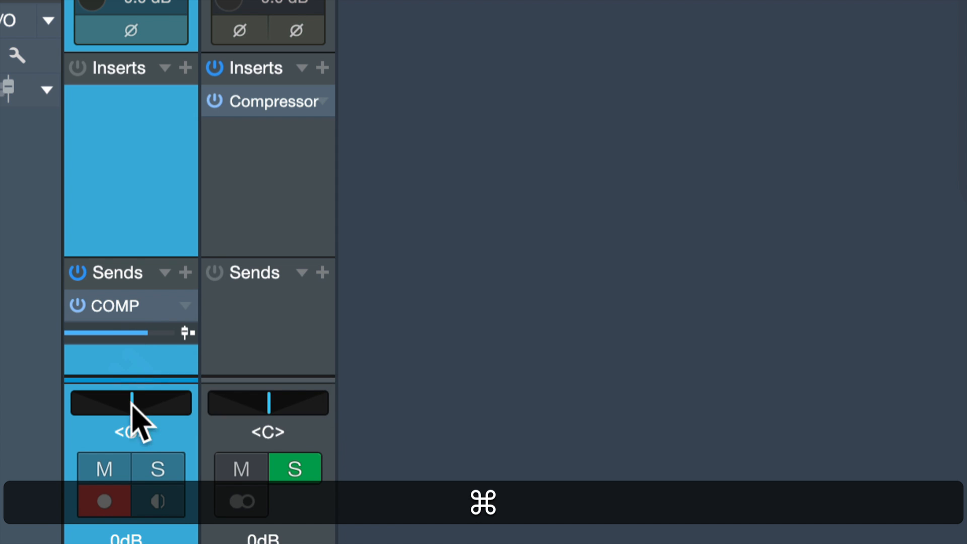
{"action": "scroll", "coordinate": [136, 389], "scroll_direction": "down", "scroll_amount": 5}
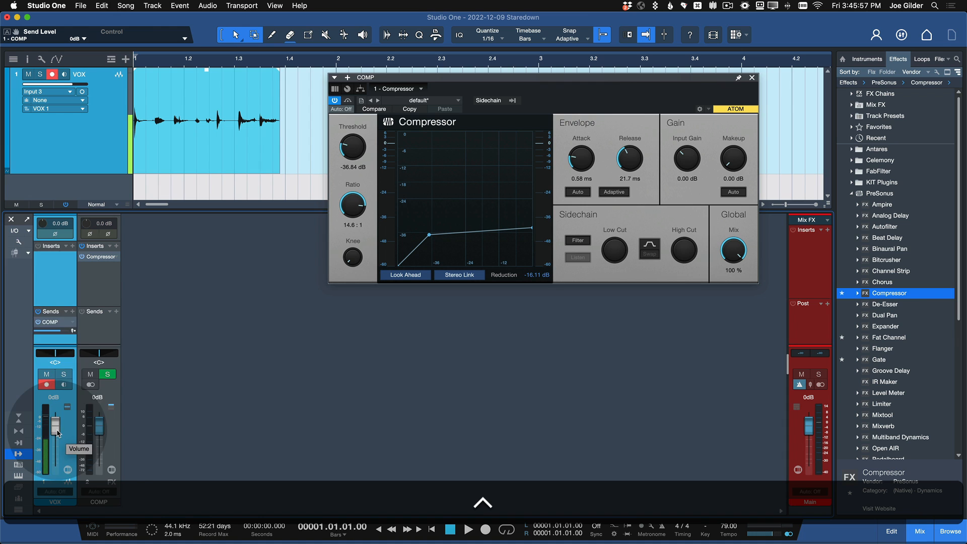
{"action": "scroll", "coordinate": [22, 348], "scroll_direction": "up", "scroll_amount": 5}
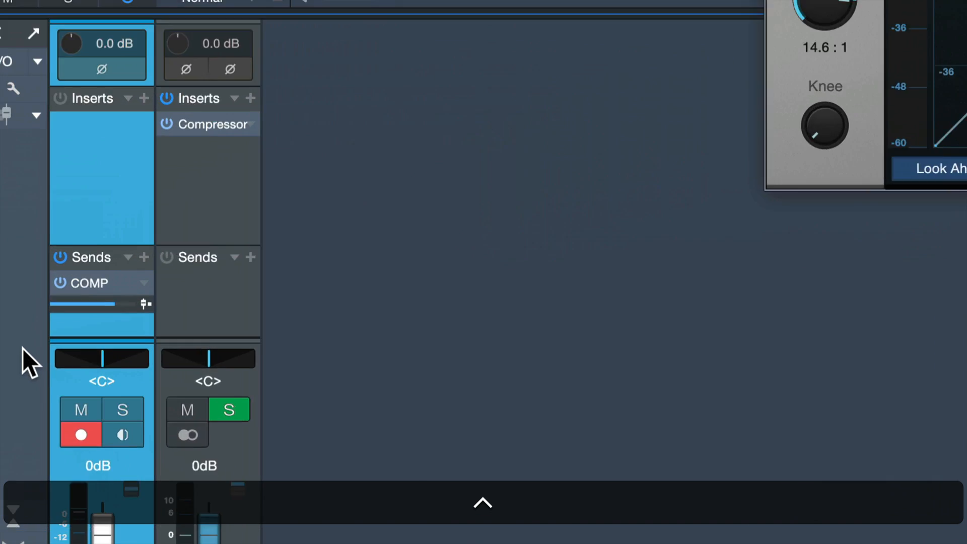
{"action": "scroll", "coordinate": [22, 348], "scroll_direction": "up", "scroll_amount": 3}
{"action": "scroll", "coordinate": [22, 348], "scroll_direction": "down", "scroll_amount": 10}
{"action": "left_click_drag", "start_coordinate": [55, 423], "coordinate": [57, 433]}
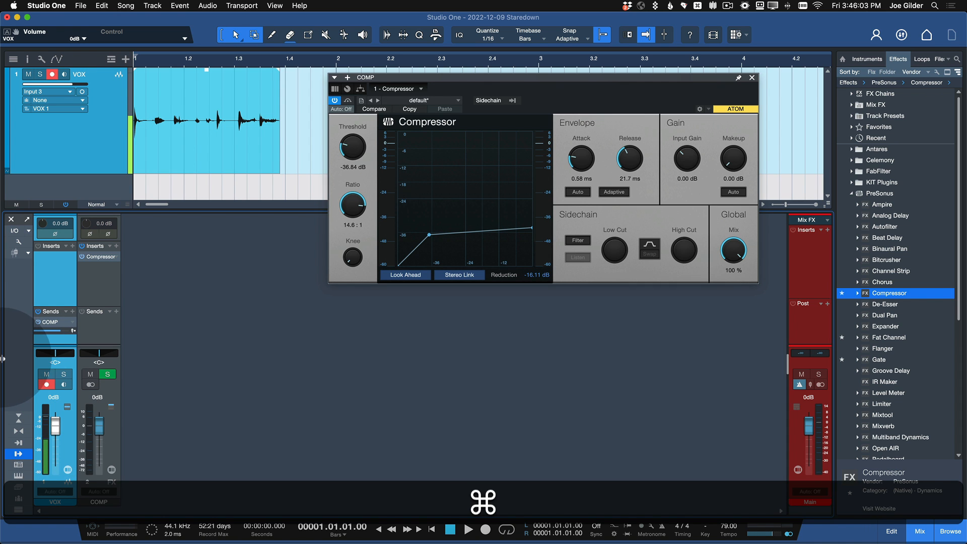
Step: Switch the VOX channel's COMP send to pre-fader and lower the VOX fader to -∞
{"action": "scroll", "coordinate": [5, 358], "scroll_direction": "up", "scroll_amount": 5}
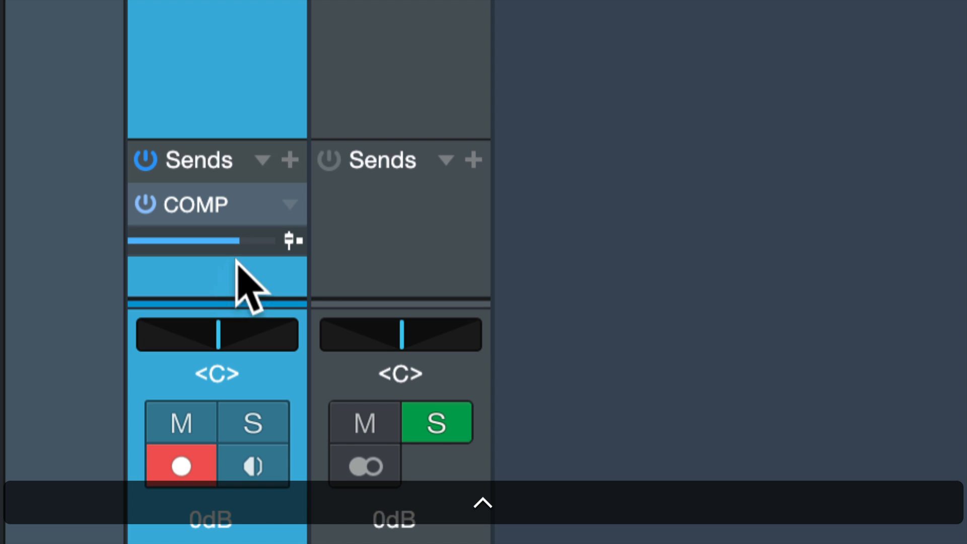
{"action": "left_click", "coordinate": [253, 257]}
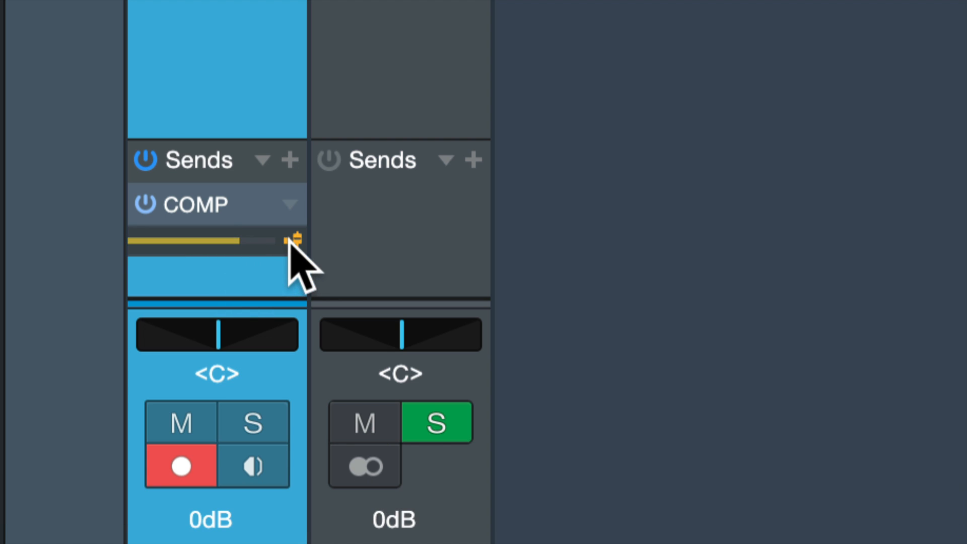
{"action": "left_click", "coordinate": [242, 246], "text": "super"}
{"action": "scroll", "coordinate": [247, 267], "scroll_direction": "down", "scroll_amount": 5}
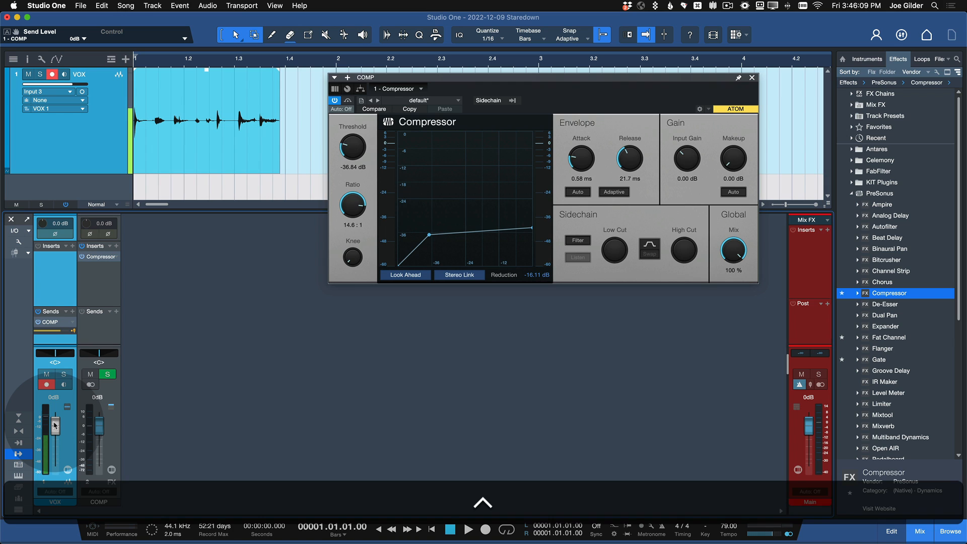
{"action": "left_click_drag", "start_coordinate": [55, 425], "coordinate": [56, 540]}
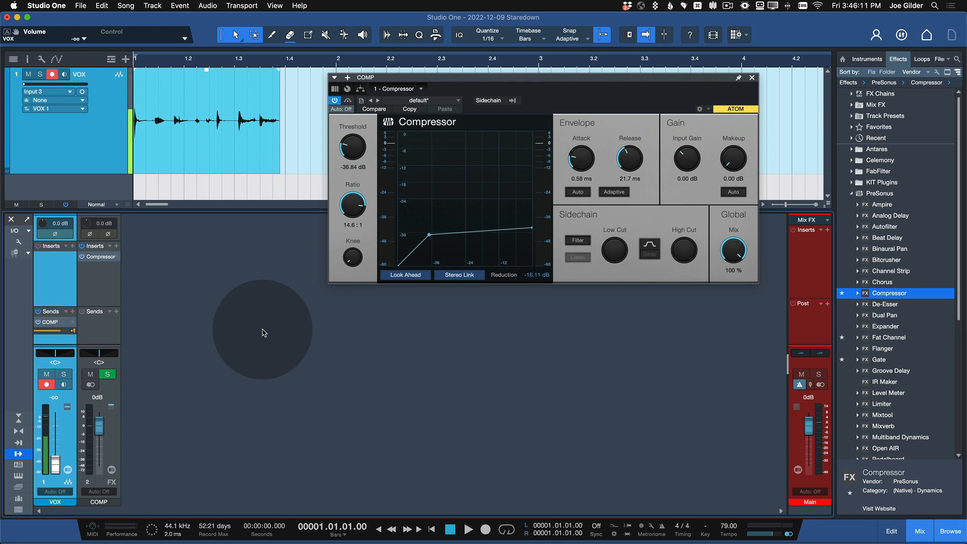
Step: Audition the take through the COMP send and set the Compressor's makeup gain to 7.92 dB
{"action": "key", "text": "space"}
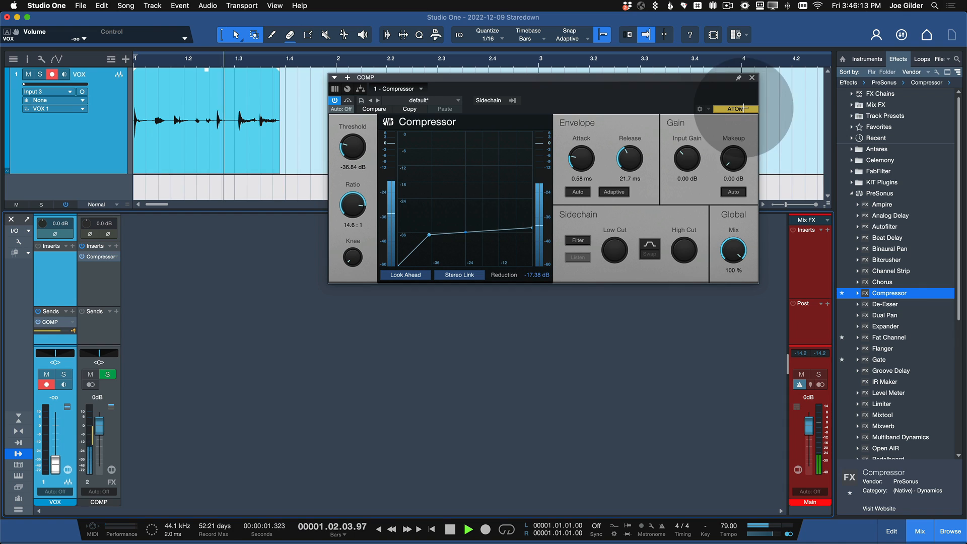
{"action": "left_click_drag", "start_coordinate": [733, 154], "coordinate": [733, 138]}
{"action": "key", "text": "space"}
{"action": "key", "text": "space"}
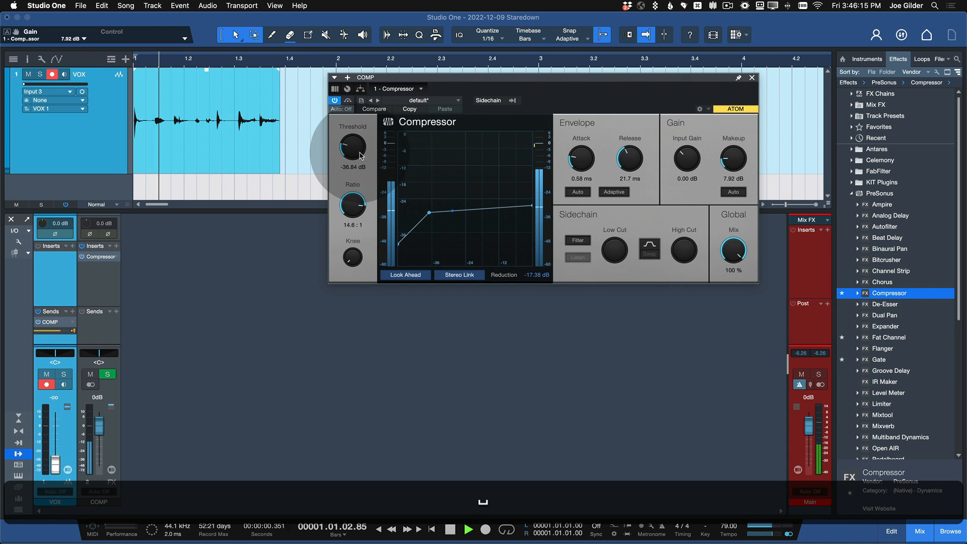
Step: Set the Compressor's threshold to -45.48 dB, release to 41.3 ms and attack to 1.79 ms while auditioning the take
{"action": "left_click_drag", "start_coordinate": [358, 153], "coordinate": [359, 169]}
{"action": "left_click_drag", "start_coordinate": [630, 166], "coordinate": [587, 150]}
{"action": "key", "text": "space"}
{"action": "key", "text": "space"}
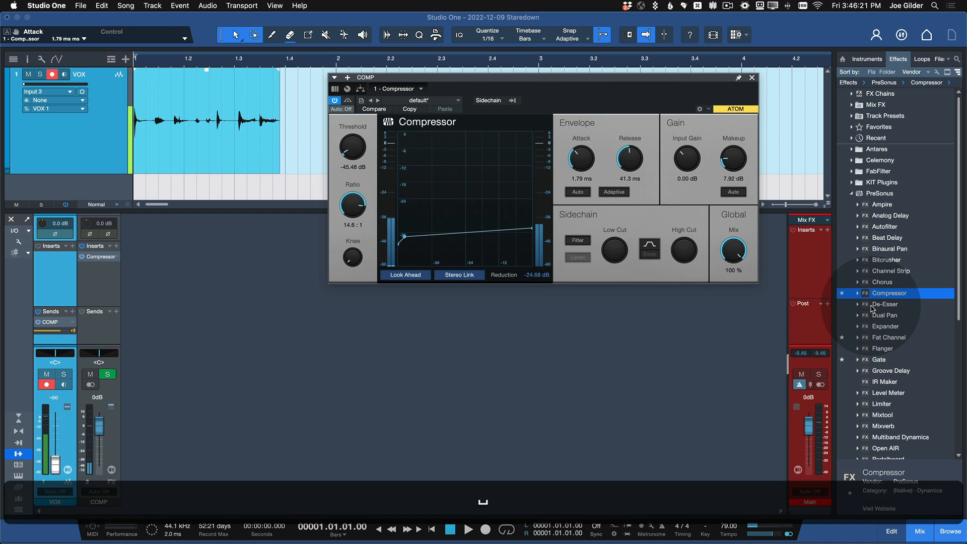
{"action": "key", "text": "space"}
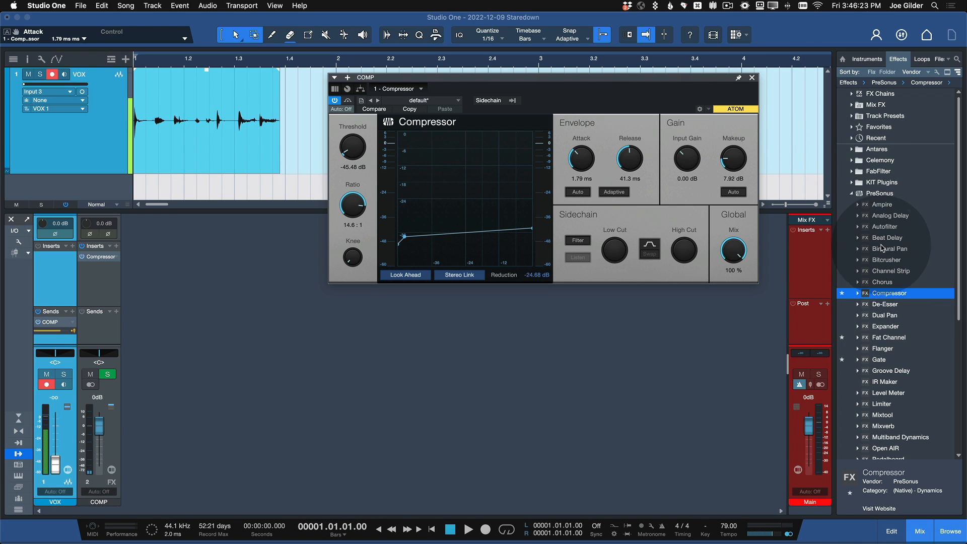
Step: Replace the Compressor insert on the COMP channel with the RedlightDist effect
{"action": "scroll", "coordinate": [885, 257], "scroll_direction": "down", "scroll_amount": 6}
{"action": "scroll", "coordinate": [884, 257], "scroll_direction": "down", "scroll_amount": 1}
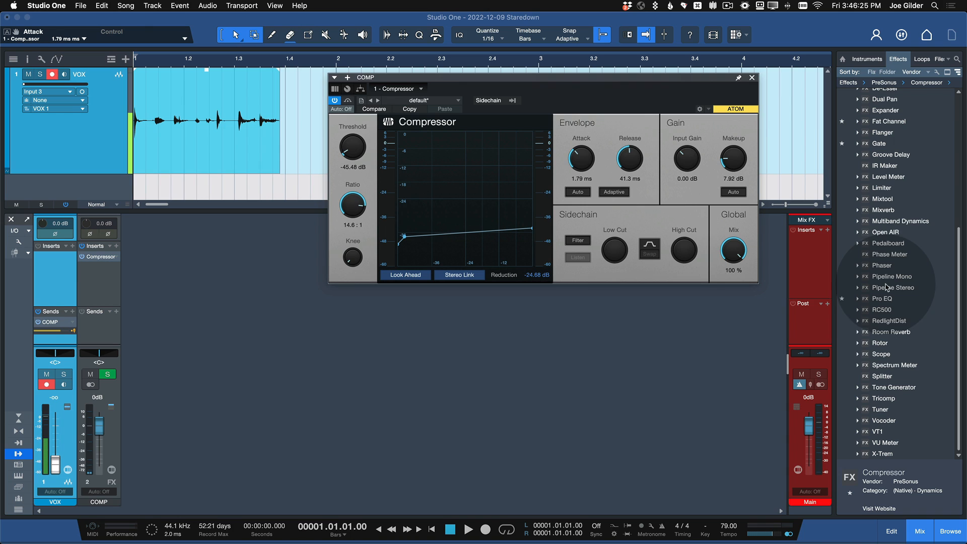
{"action": "left_click_drag", "start_coordinate": [889, 321], "coordinate": [111, 261]}
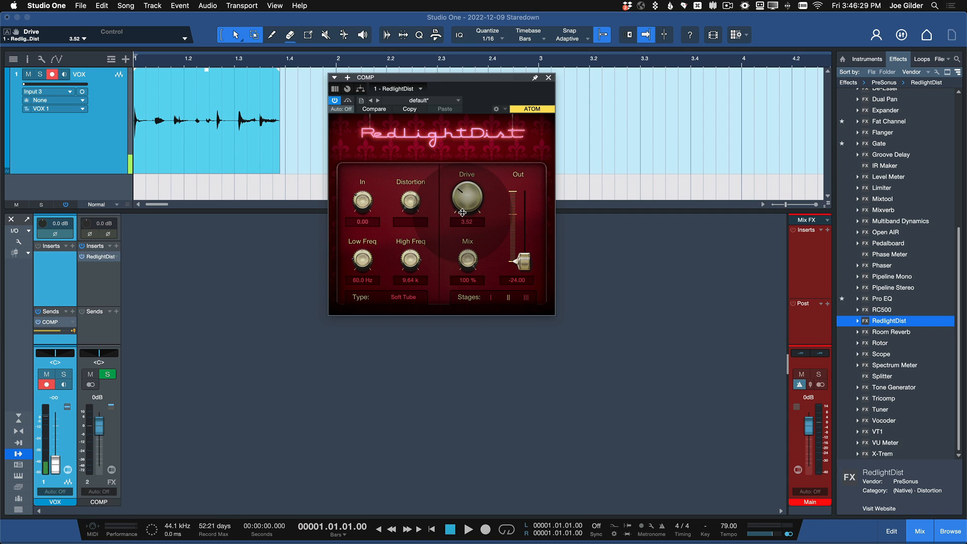
Step: Raise RedlightDist's Drive to 11.00 and its output to -20.12 dB while auditioning the take
{"action": "key", "text": "space"}
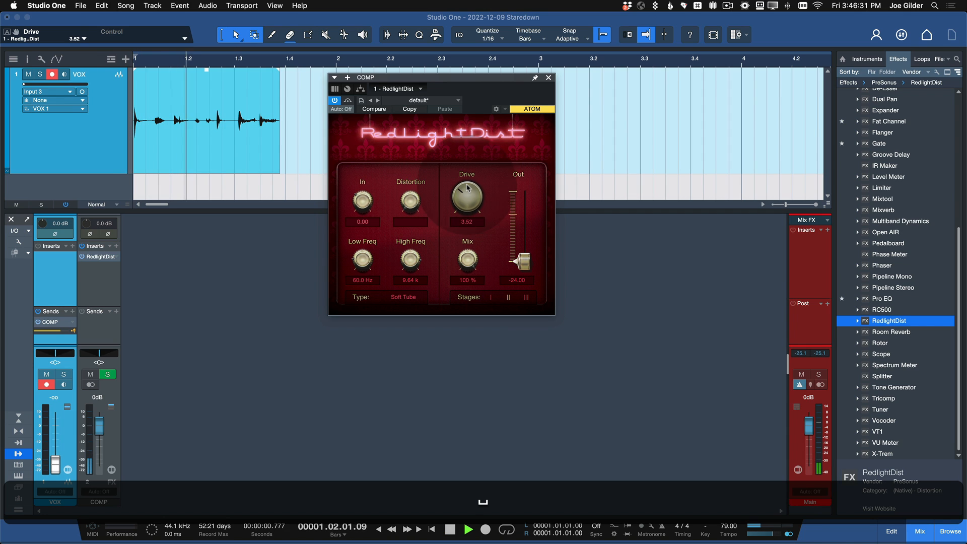
{"action": "left_click_drag", "start_coordinate": [467, 197], "coordinate": [465, 74]}
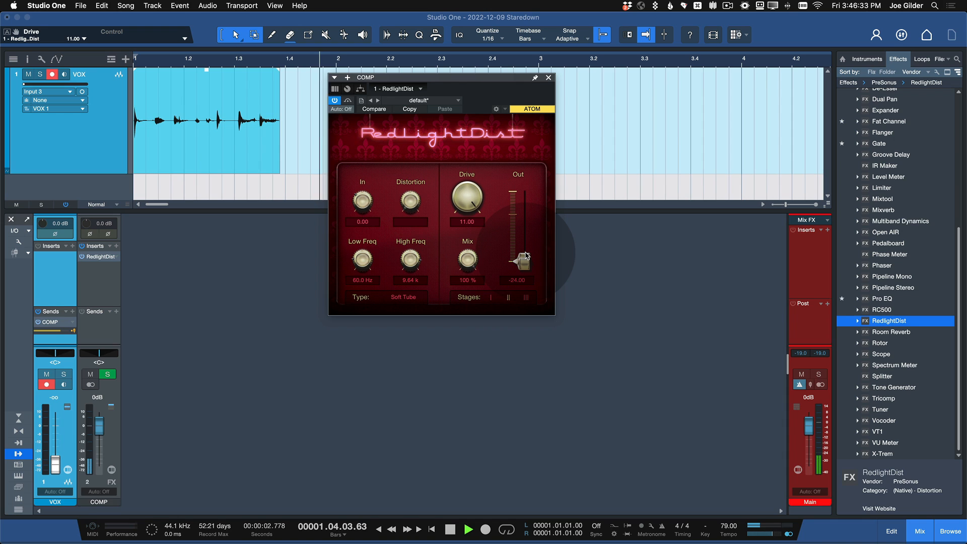
{"action": "key", "text": "space"}
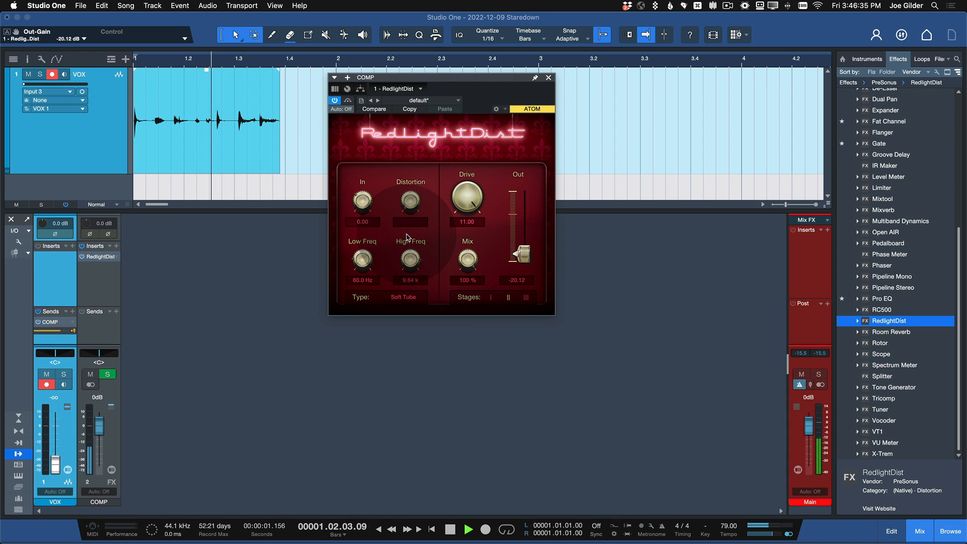
{"action": "key", "text": "space"}
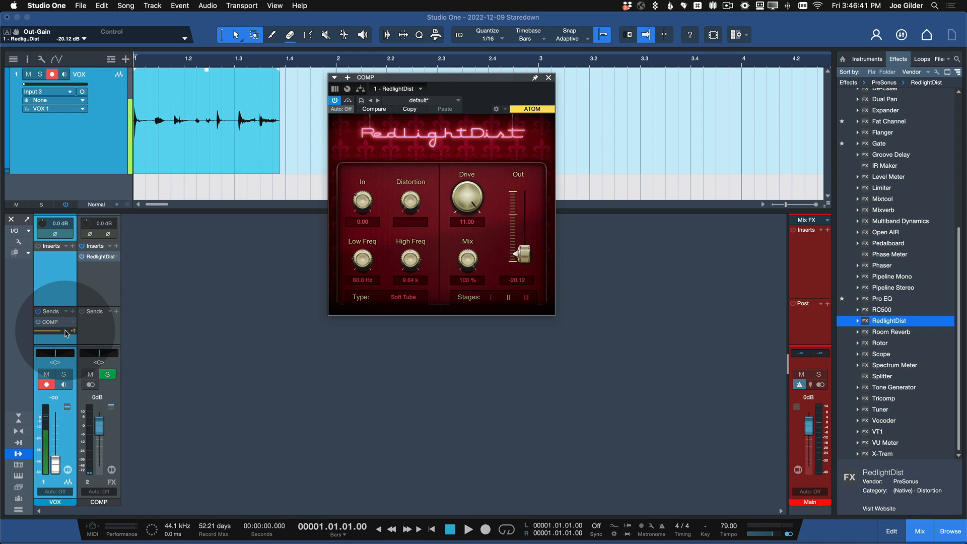
{"action": "left_click", "coordinate": [64, 330], "text": "super"}
{"action": "double_click", "coordinate": [76, 167]}
{"action": "key", "text": "super+d"}
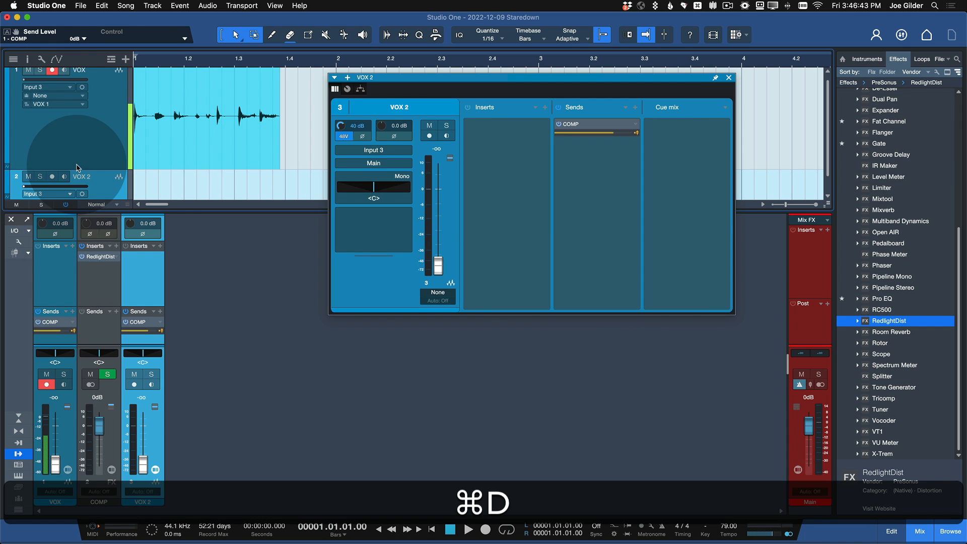
{"action": "key", "text": "super+z"}
Step: Duplicate the VOX track completely, including its recorded event and COMP send
{"action": "left_click", "coordinate": [109, 158], "text": "ctrl"}
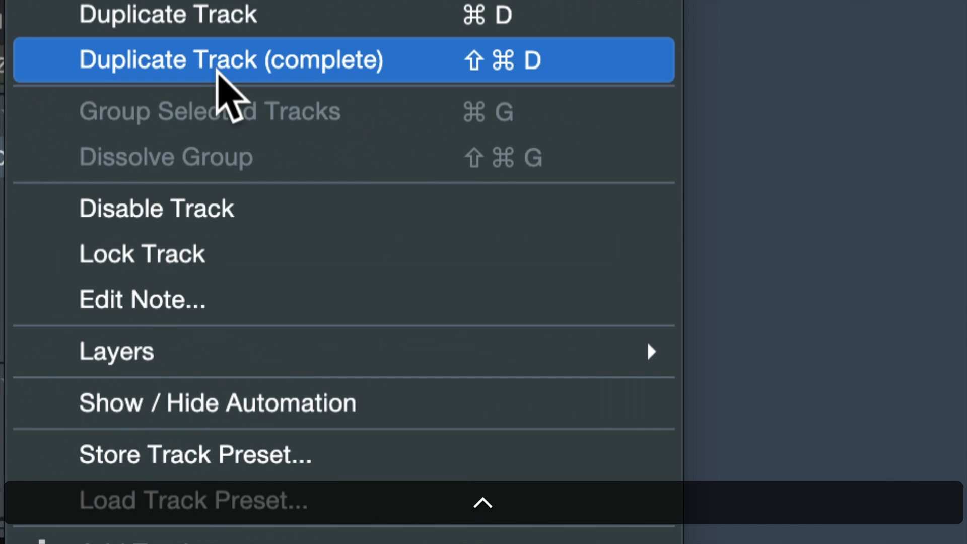
{"action": "left_click", "coordinate": [218, 60]}
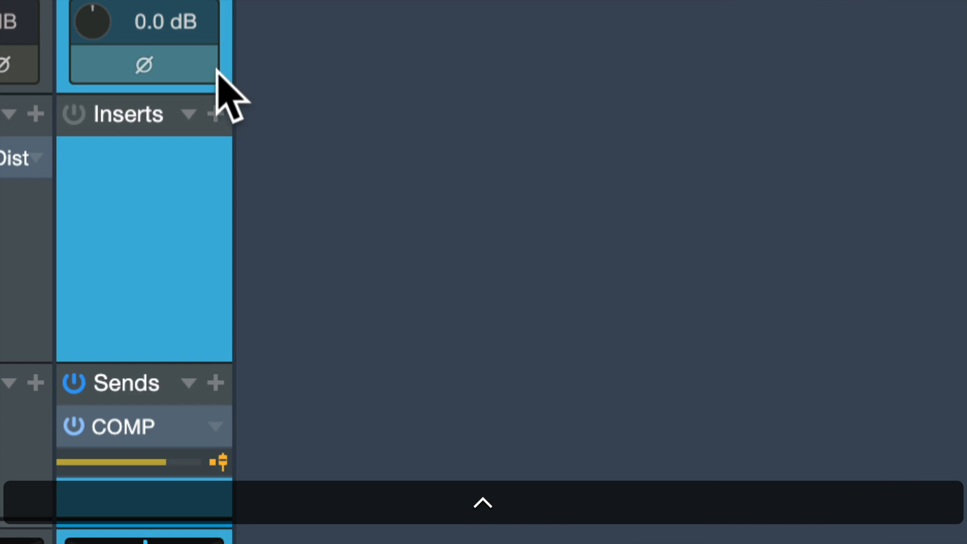
{"action": "scroll", "coordinate": [187, 197], "scroll_direction": "down", "scroll_amount": 2}
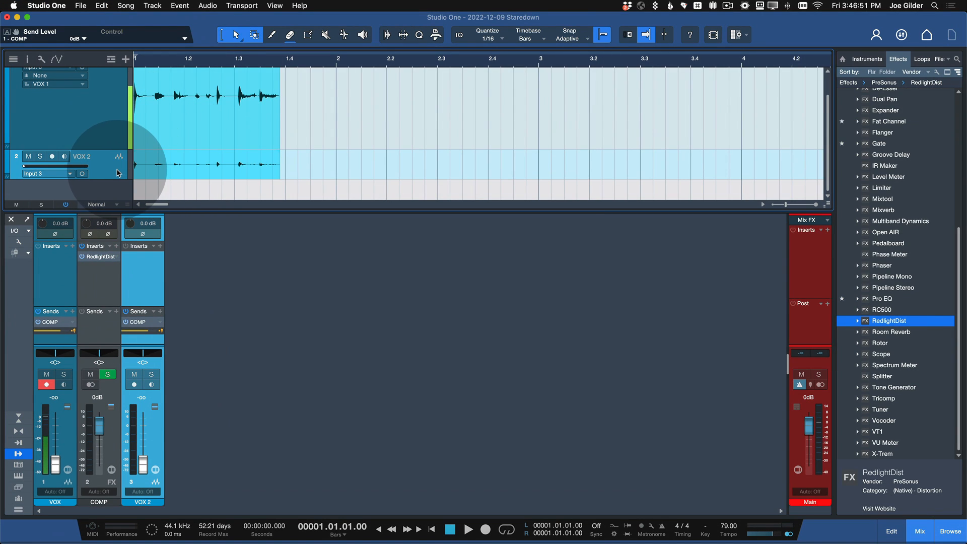
Step: Remove the duplicated VOX 2 track from the song
{"action": "left_click", "coordinate": [113, 131]}
{"action": "left_click", "coordinate": [113, 156]}
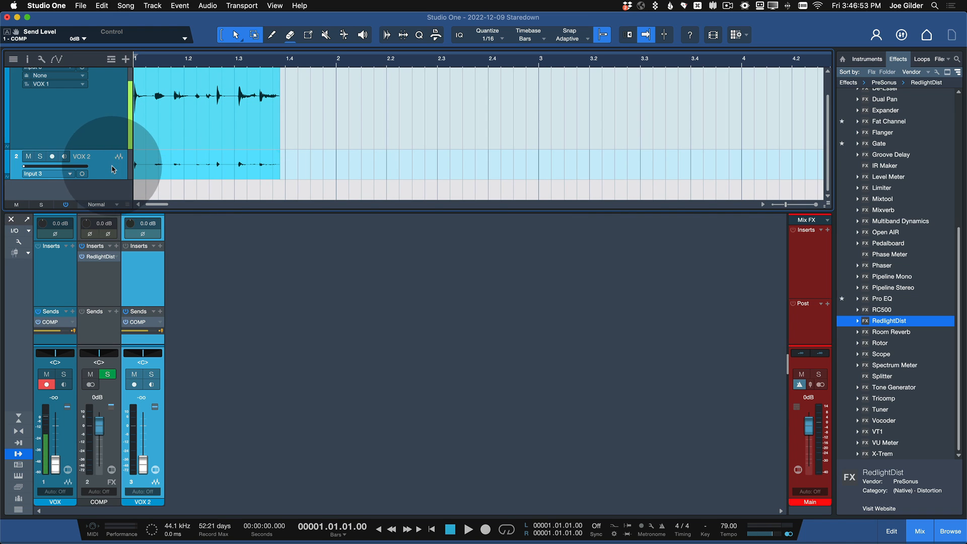
{"action": "mouse_move", "coordinate": [106, 259]}
{"action": "left_mouse_down", "text": "alt"}
{"action": "mouse_move", "coordinate": [140, 266]}
{"action": "mouse_move", "coordinate": [108, 260]}
{"action": "left_mouse_up", "text": "alt"}
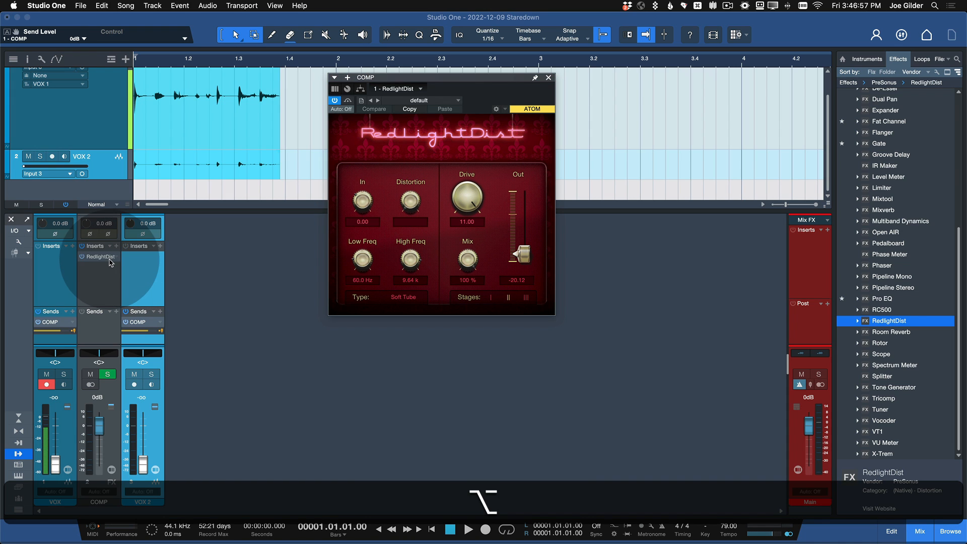
{"action": "left_click", "coordinate": [101, 165]}
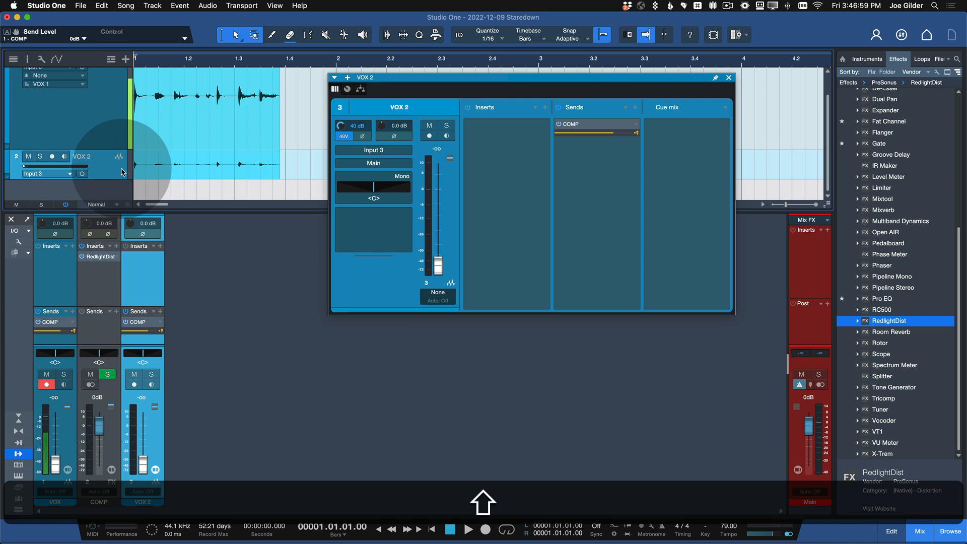
{"action": "key", "text": "shift+t"}
Step: Reset the VOX channel's volume to 0 dB and set its COMP send level to +4.2 dB
{"action": "left_click", "coordinate": [97, 281]}
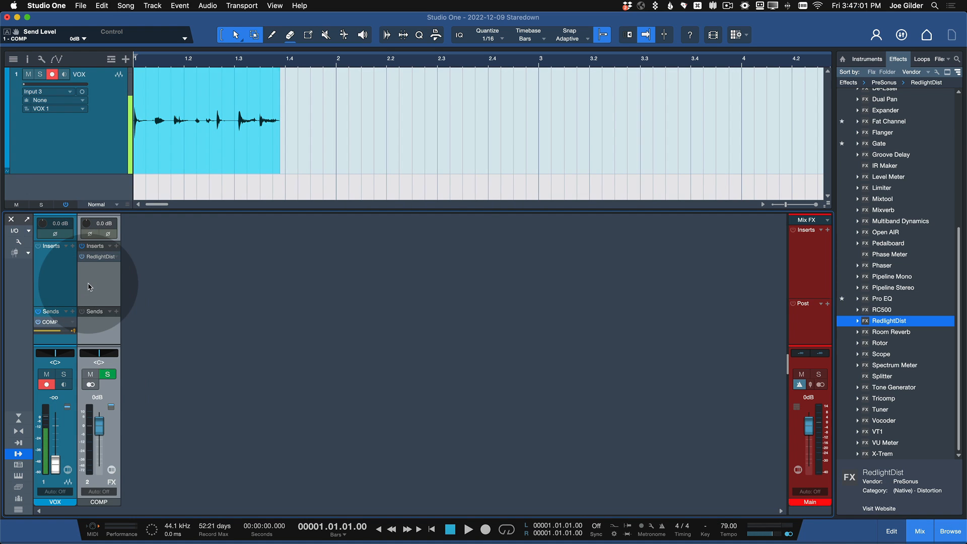
{"action": "left_click", "coordinate": [41, 290]}
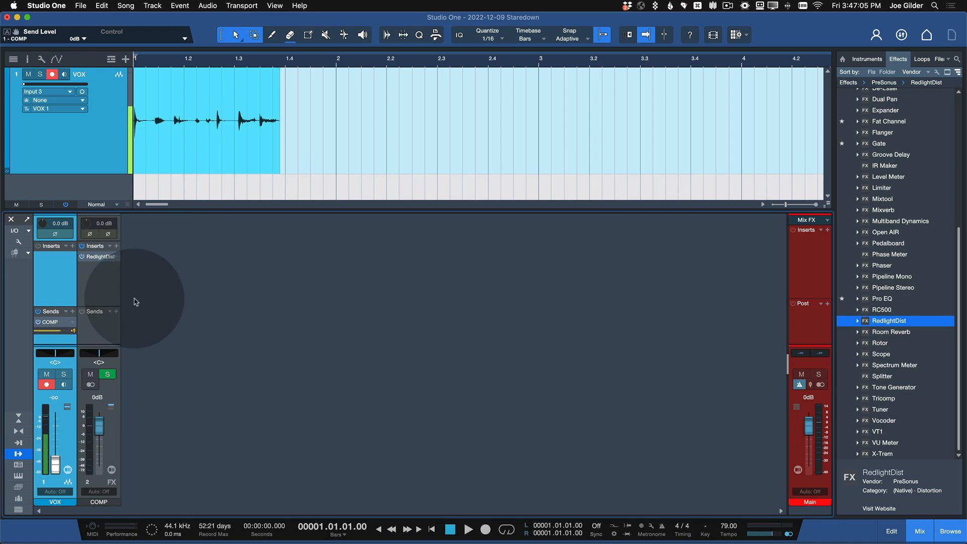
{"action": "left_click", "coordinate": [55, 465], "text": "super"}
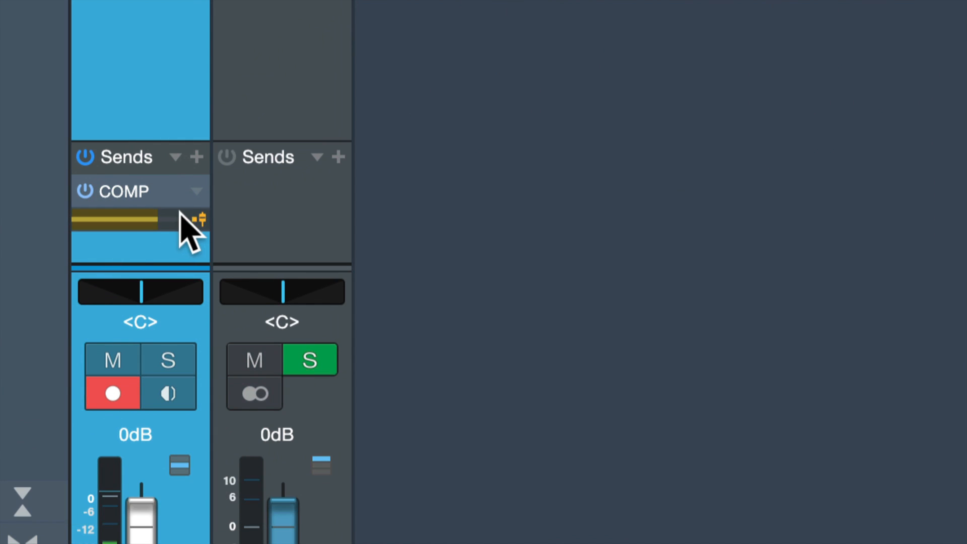
{"action": "left_click_drag", "start_coordinate": [161, 214], "coordinate": [175, 219]}
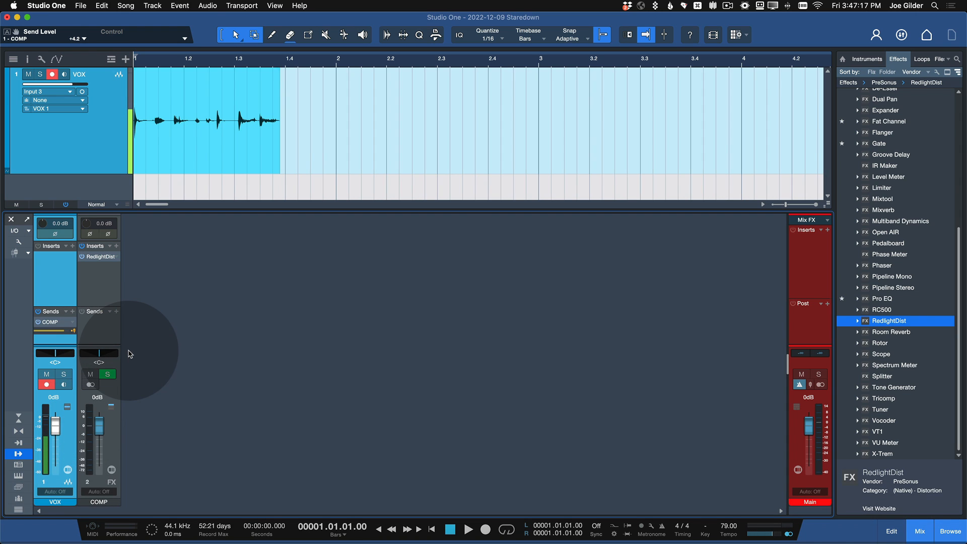
Step: Lower the COMP channel's volume to -11.3 dB while auditioning the take
{"action": "key", "text": "space"}
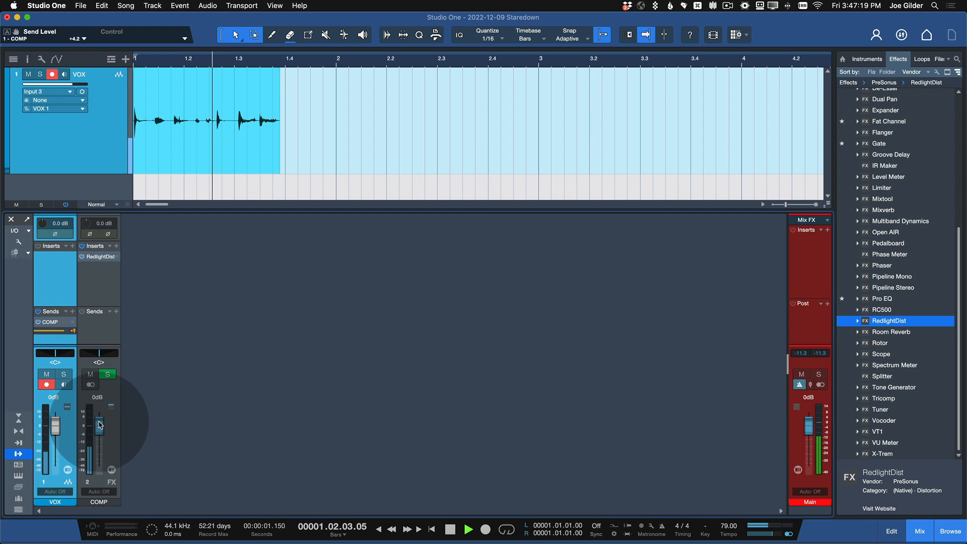
{"action": "left_click_drag", "start_coordinate": [99, 426], "coordinate": [100, 436]}
{"action": "key", "text": "space"}
{"action": "key", "text": "space"}
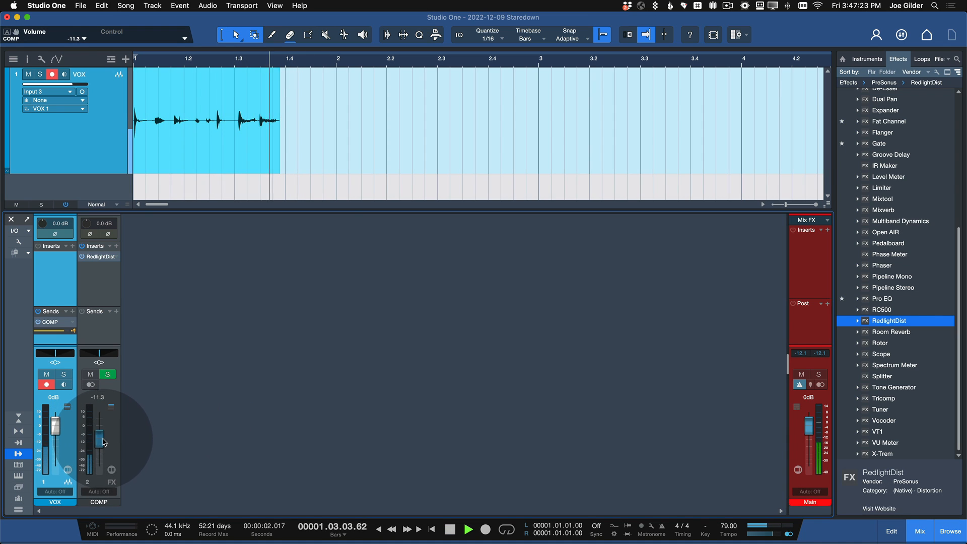
{"action": "key", "text": "space"}
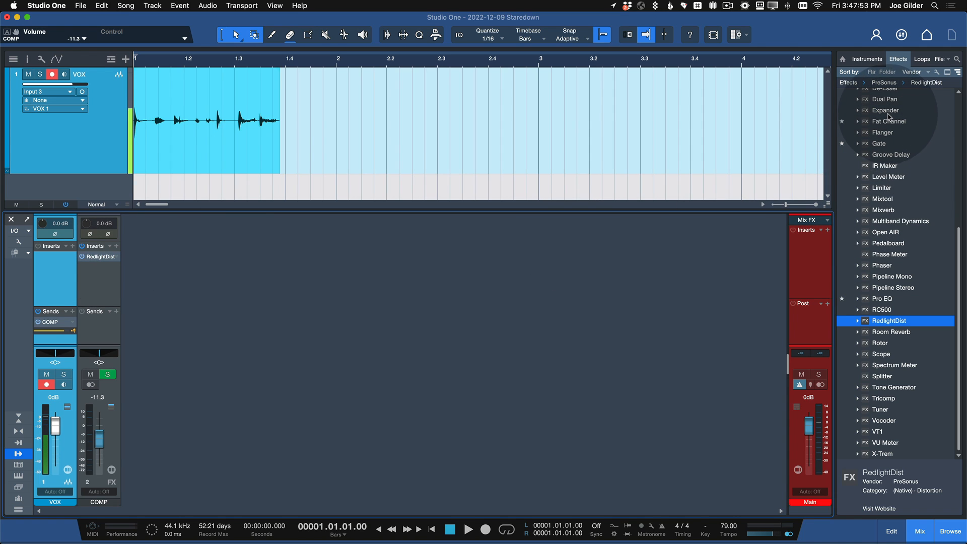
Step: Replace RedlightDist on the COMP channel with the Compressor and feed its sidechain from a VOX send
{"action": "scroll", "coordinate": [889, 117], "scroll_direction": "up", "scroll_amount": 10}
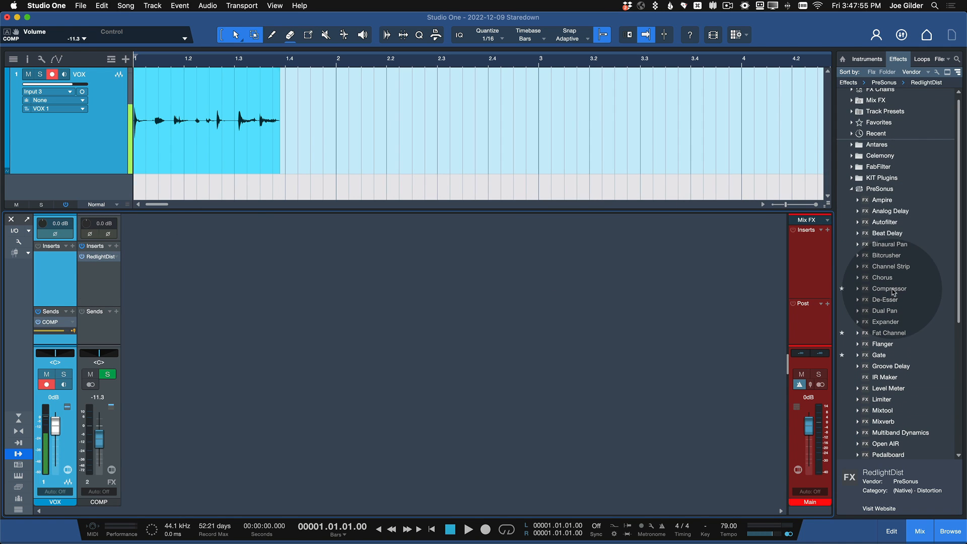
{"action": "left_click_drag", "start_coordinate": [889, 289], "coordinate": [103, 258]}
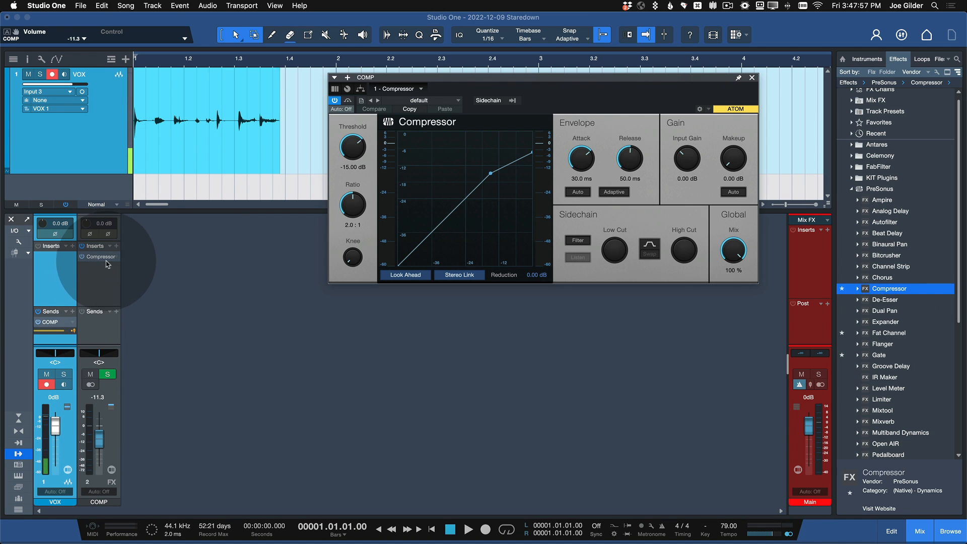
{"action": "left_click", "coordinate": [512, 100]}
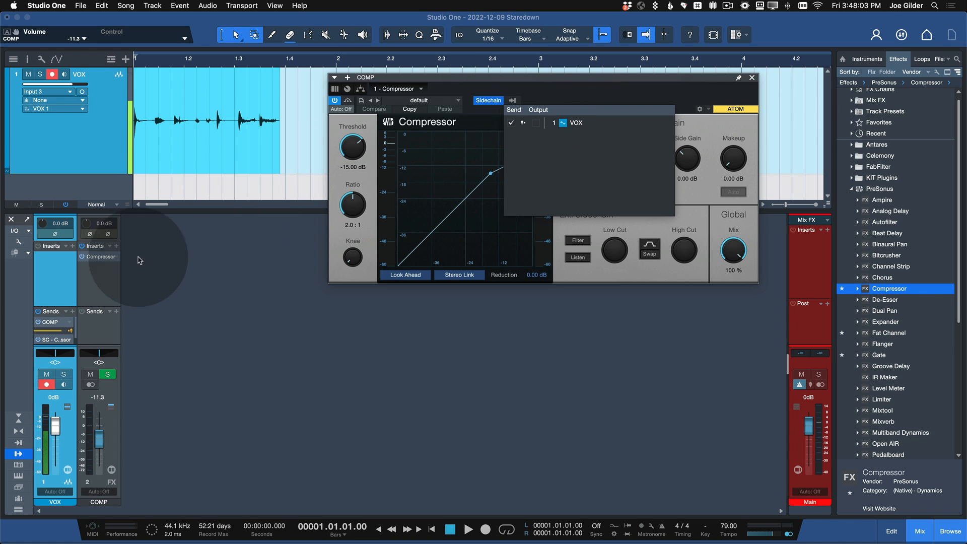
{"action": "left_click", "coordinate": [57, 306]}
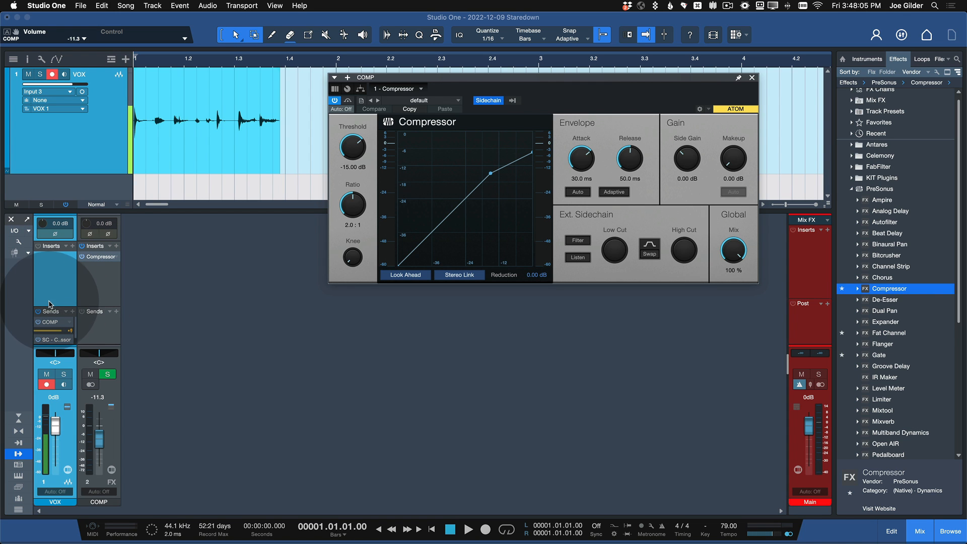
Step: Enlarge the mixer's Sends area and switch the VOX channel's sidechain send to pre-fader
{"action": "left_click_drag", "start_coordinate": [48, 306], "coordinate": [49, 270]}
{"action": "scroll", "coordinate": [28, 320], "scroll_direction": "up", "scroll_amount": 10}
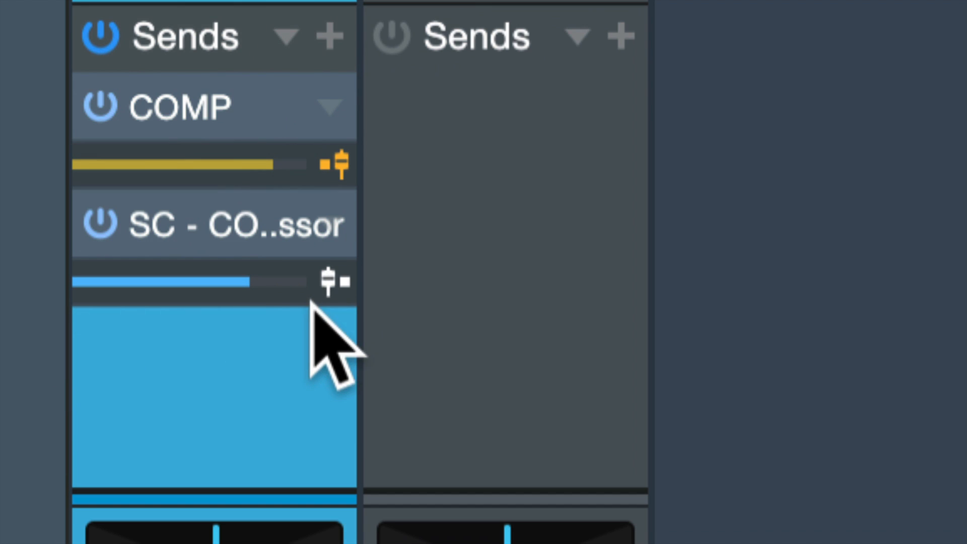
{"action": "left_click", "coordinate": [327, 277]}
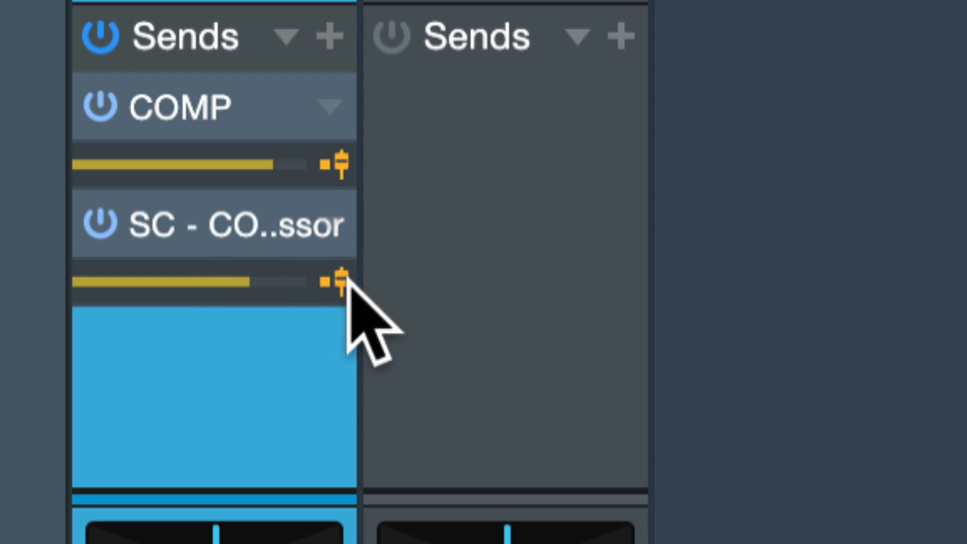
{"action": "left_click", "coordinate": [330, 279]}
{"action": "scroll", "coordinate": [302, 393], "scroll_direction": "down", "scroll_amount": 10}
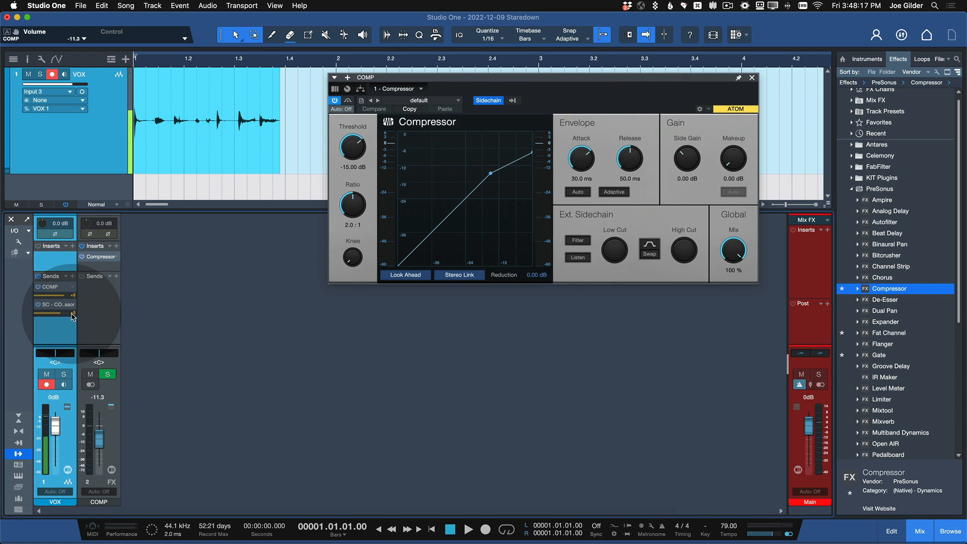
Step: Pull the VOX channel's volume down to -∞ and close the Compressor window
{"action": "left_click_drag", "start_coordinate": [55, 426], "coordinate": [76, 522]}
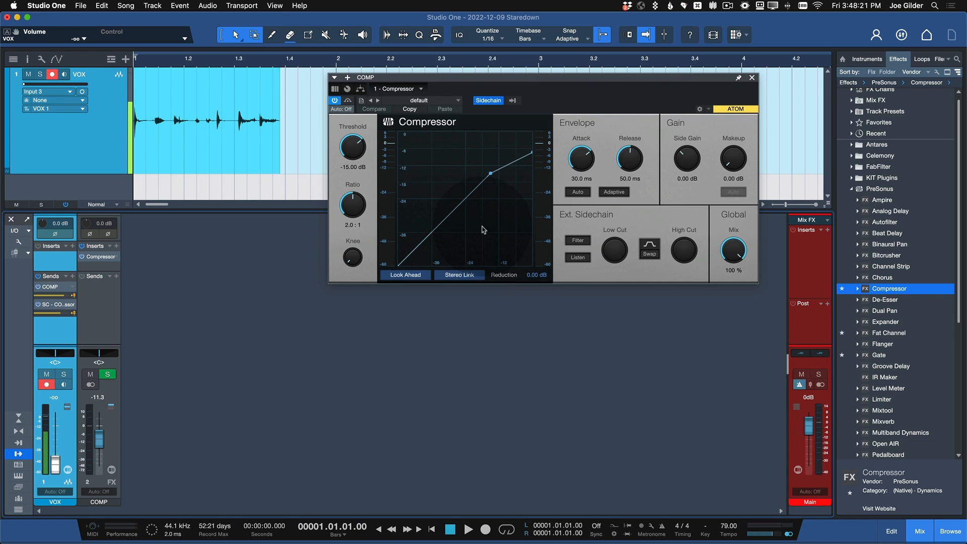
{"action": "left_click", "coordinate": [752, 79]}
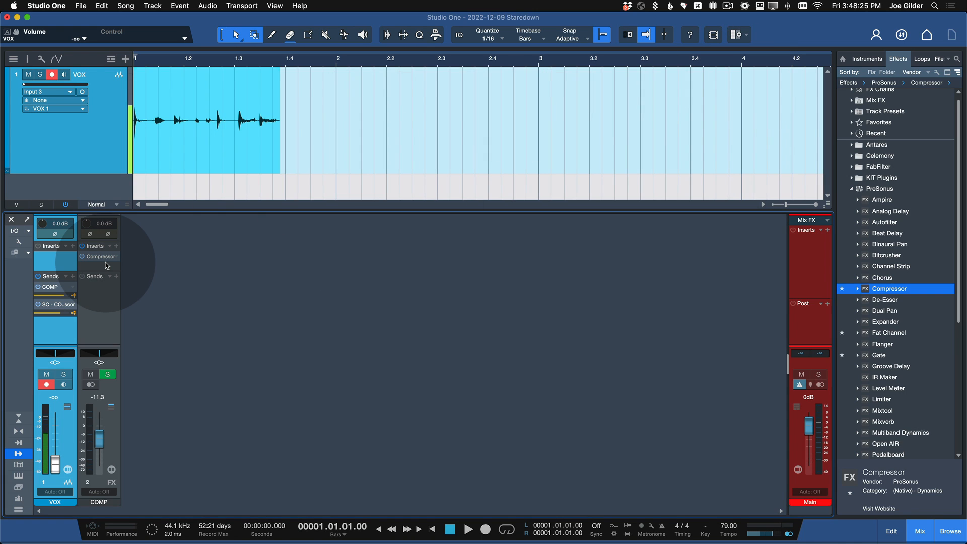
{"action": "left_click", "coordinate": [82, 416]}
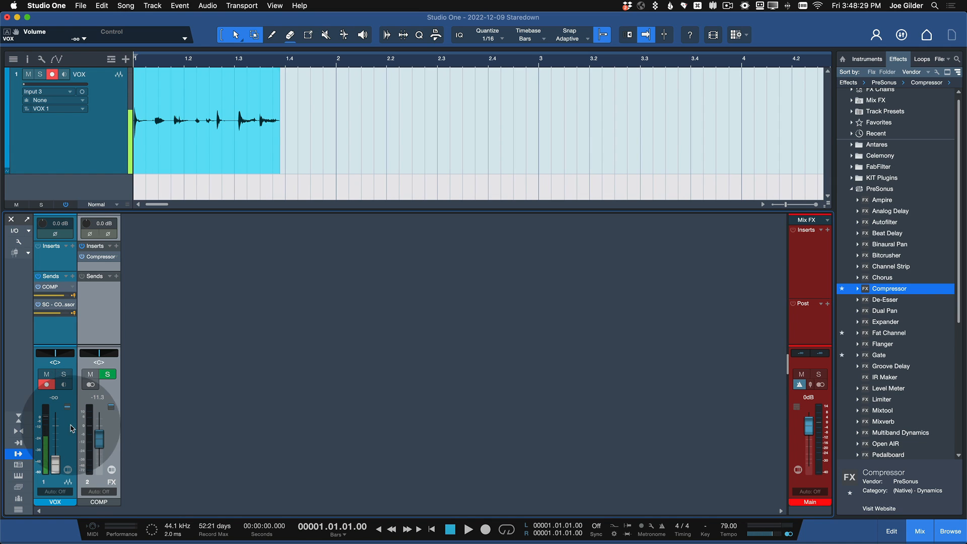
Step: Return the VOX channel's volume to 0 dB and open the options of its level meter
{"action": "key", "text": "space"}
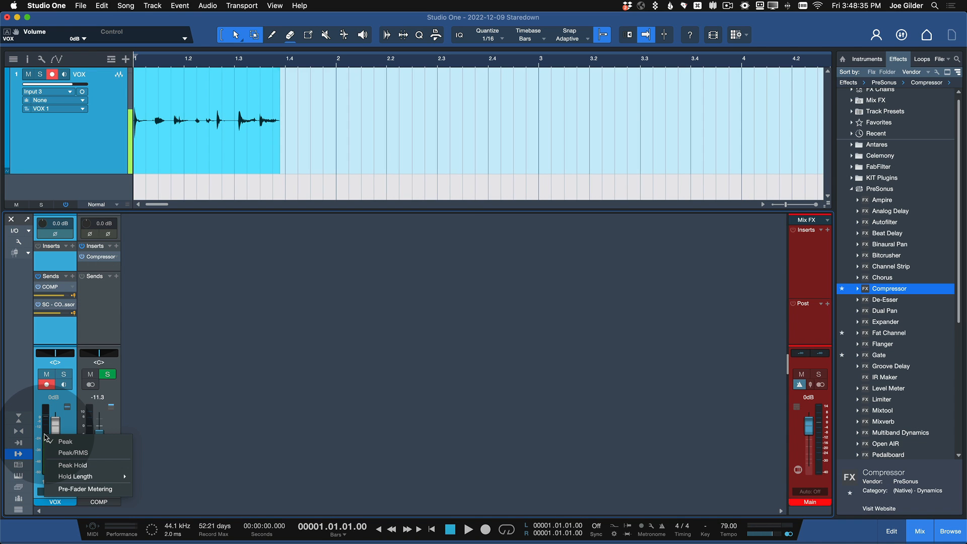
{"action": "left_click", "coordinate": [44, 418]}
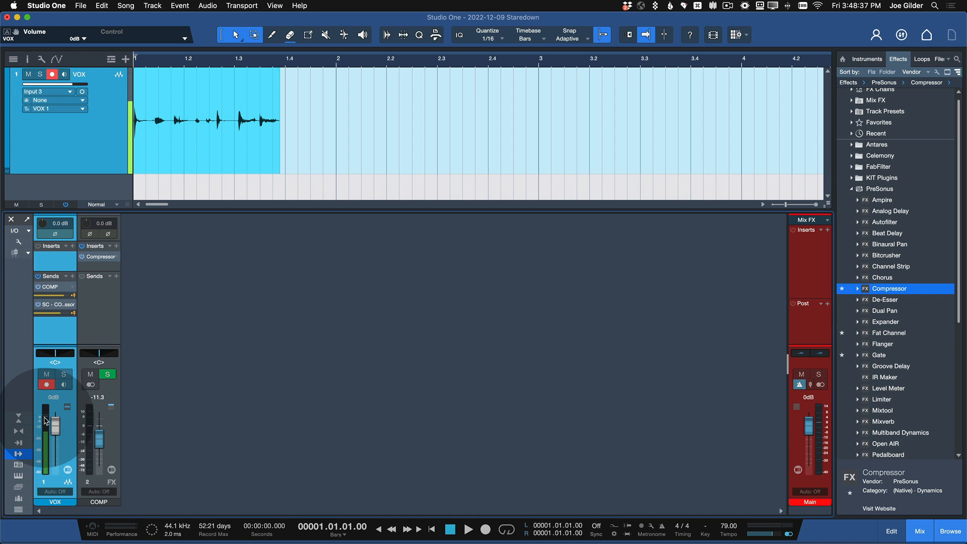
{"action": "right_click", "coordinate": [45, 422]}
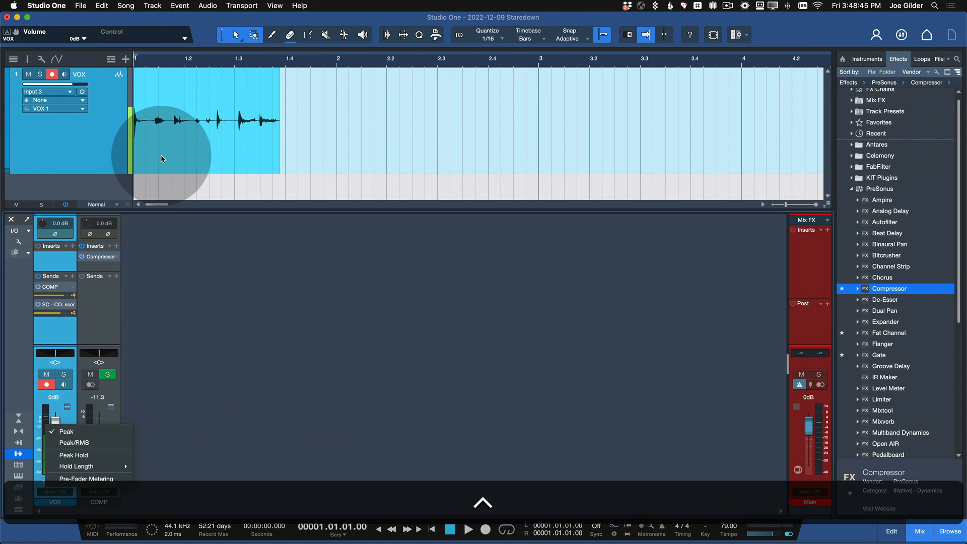
Step: Set the loop range to the recorded vocal event and turn on looping for playback
{"action": "left_click", "coordinate": [161, 156]}
{"action": "key", "text": "shift+p"}
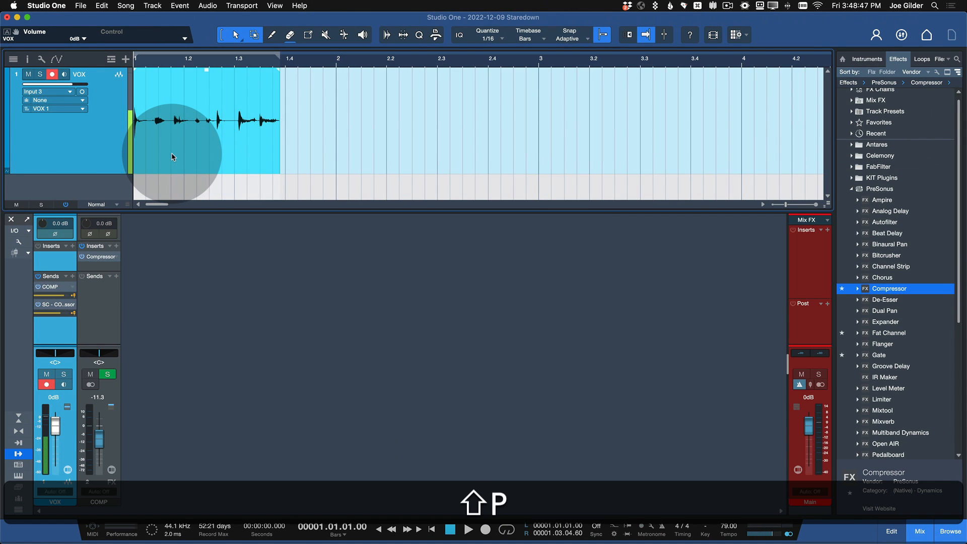
{"action": "key", "text": "slash"}
{"action": "key", "text": "space"}
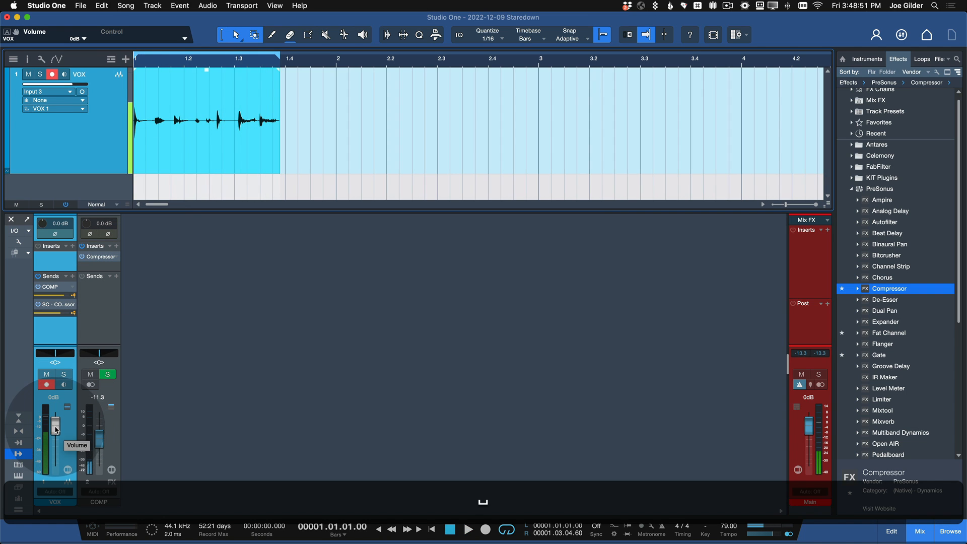
Step: Disarm the VOX track for recording and play the looped take to check its level meter
{"action": "left_click", "coordinate": [47, 385]}
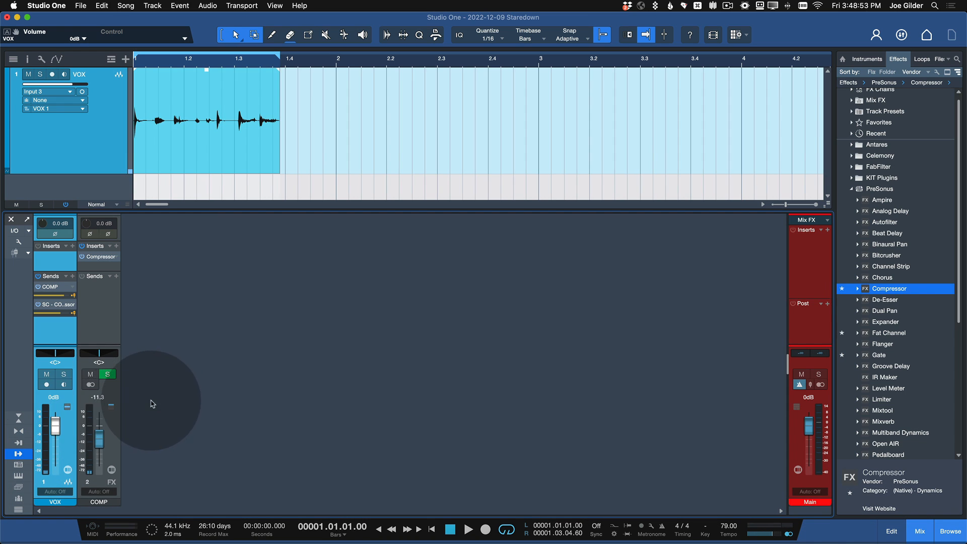
{"action": "key", "text": "space"}
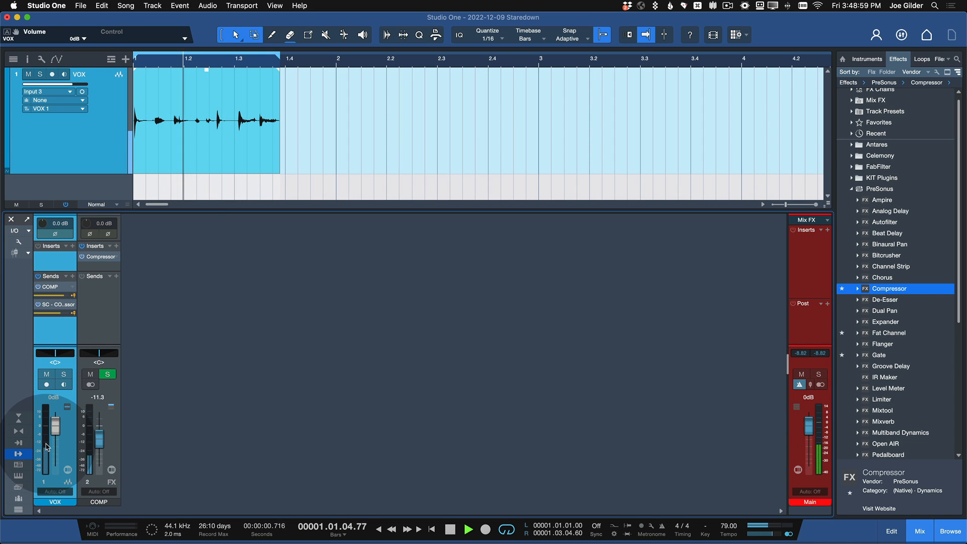
{"action": "key", "text": "space"}
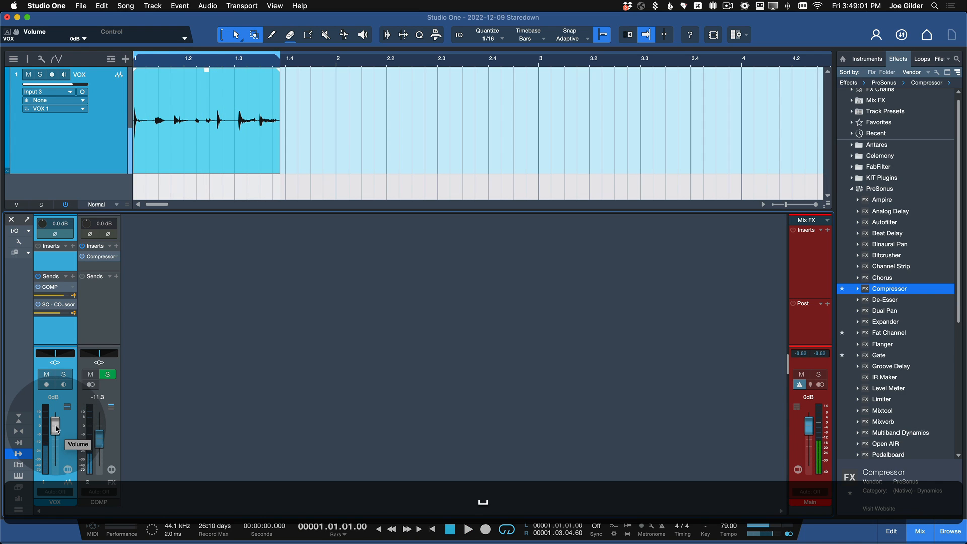
Step: Vary the VOX channel's volume during looped playback to compare its meter, ending at -0.7 dB
{"action": "left_click_drag", "start_coordinate": [56, 429], "coordinate": [56, 430]}
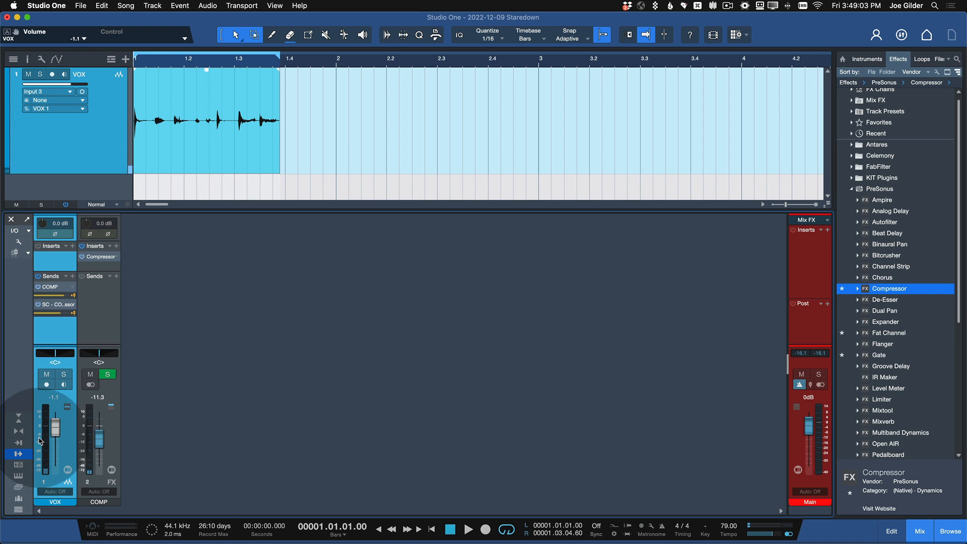
{"action": "key", "text": "space"}
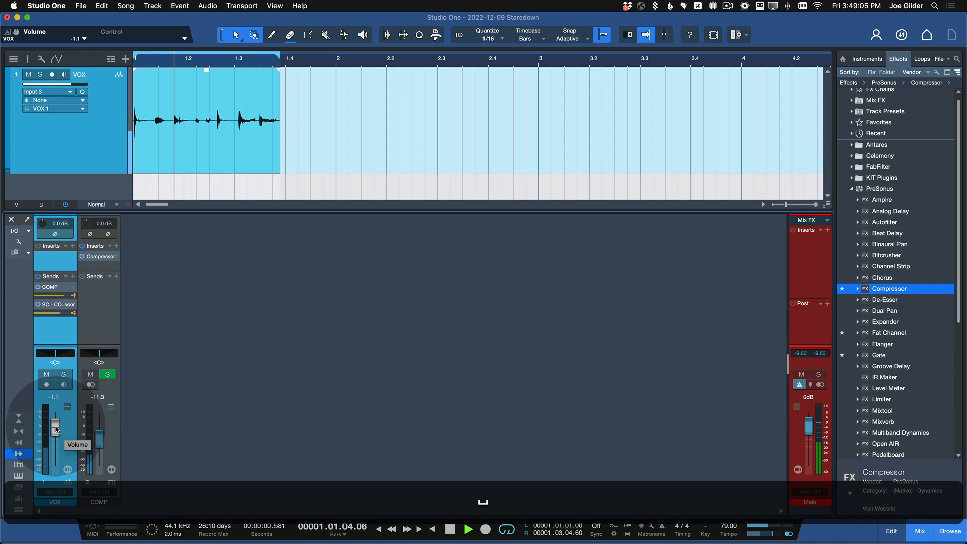
{"action": "left_click_drag", "start_coordinate": [56, 429], "coordinate": [47, 478]}
Step: Enable Pre-Fader Metering on the VOX channel's level meter
{"action": "scroll", "coordinate": [46, 479], "scroll_direction": "up", "scroll_amount": 3}
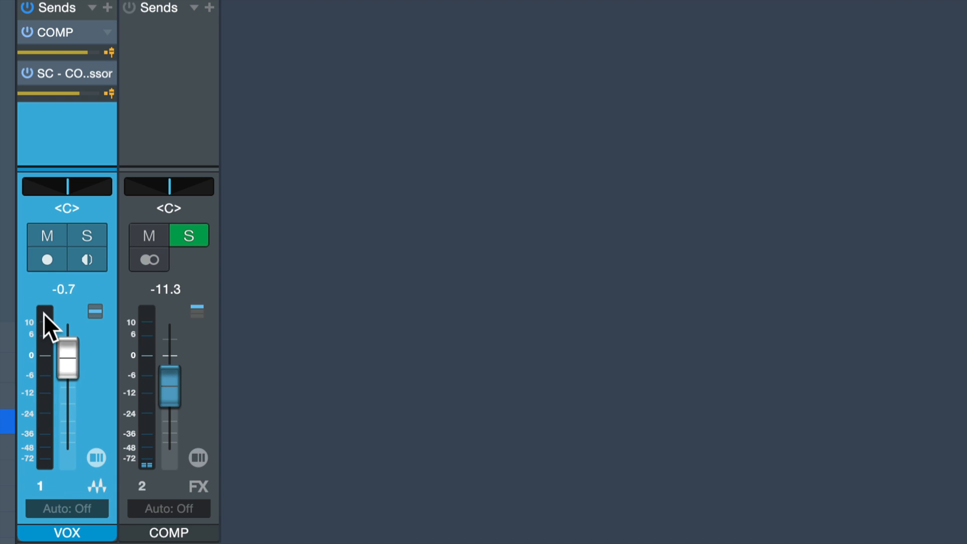
{"action": "right_click", "coordinate": [42, 365]}
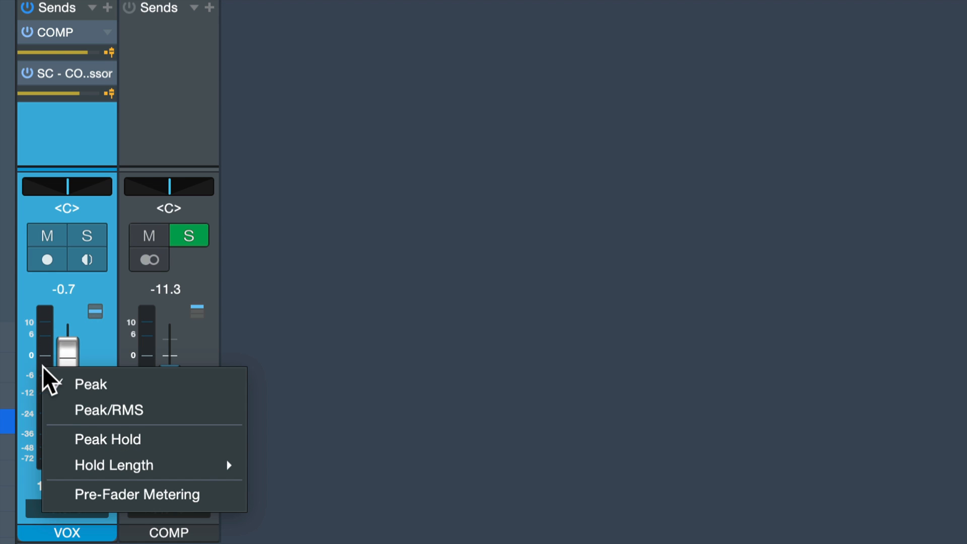
{"action": "left_click", "coordinate": [125, 496]}
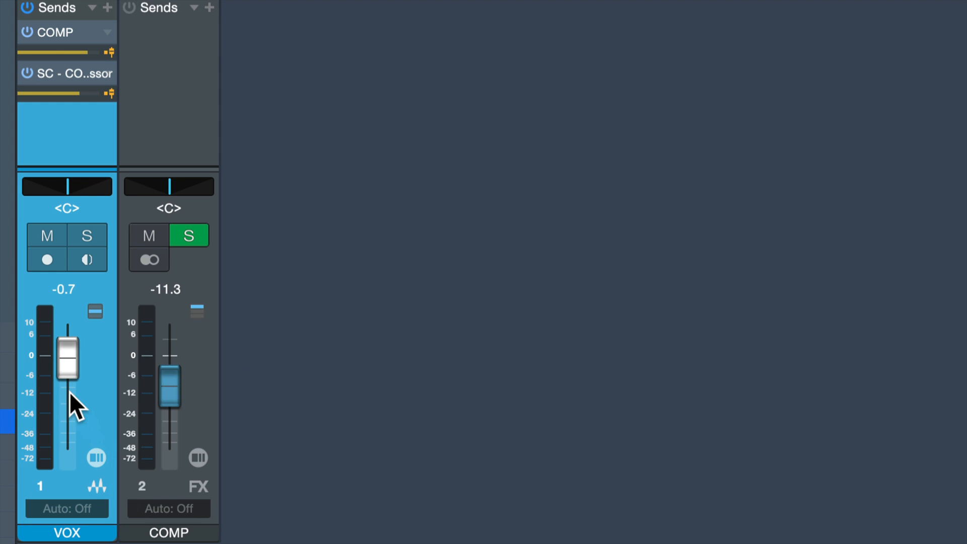
Step: Audition the loop with the VOX fader pulled down to -∞ and switch its COMP and sidechain sends to post-fader
{"action": "key", "text": "space"}
{"action": "left_click_drag", "start_coordinate": [66, 356], "coordinate": [71, 458]}
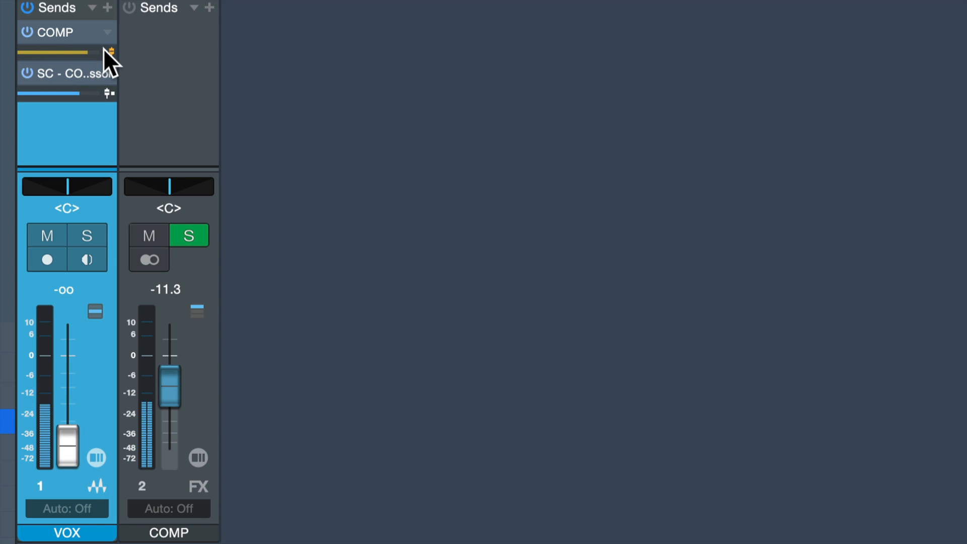
{"action": "left_click_drag", "start_coordinate": [76, 426], "coordinate": [76, 494]}
{"action": "key", "text": "space"}
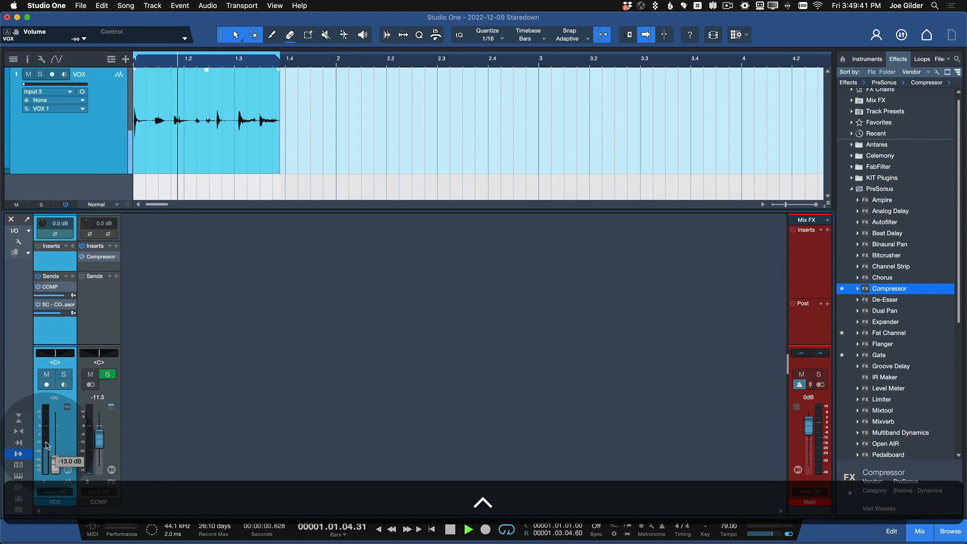
Step: Check the VOX level meter's options and compare its pre-fader reading while varying the fader, returning it to -∞ during looped playback
{"action": "right_click", "coordinate": [47, 395]}
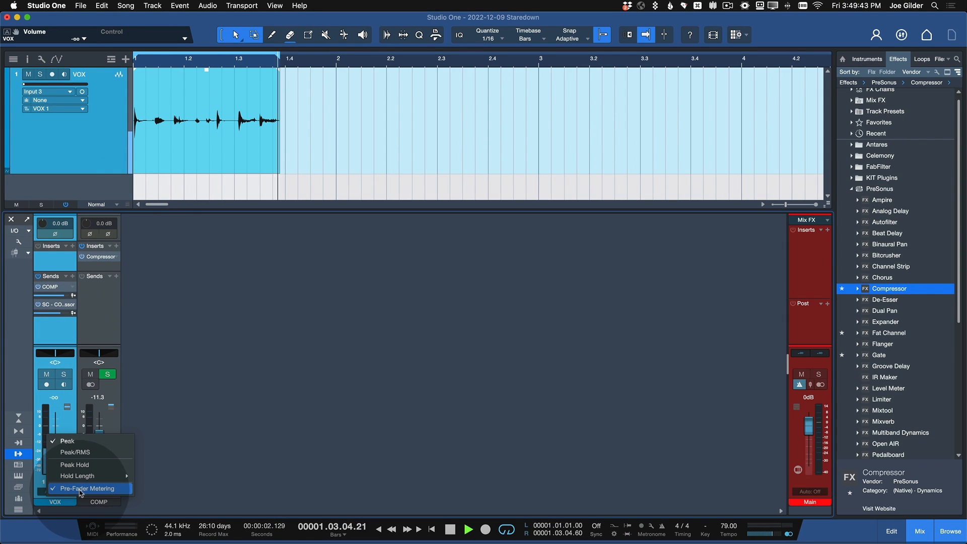
{"action": "left_click", "coordinate": [59, 411]}
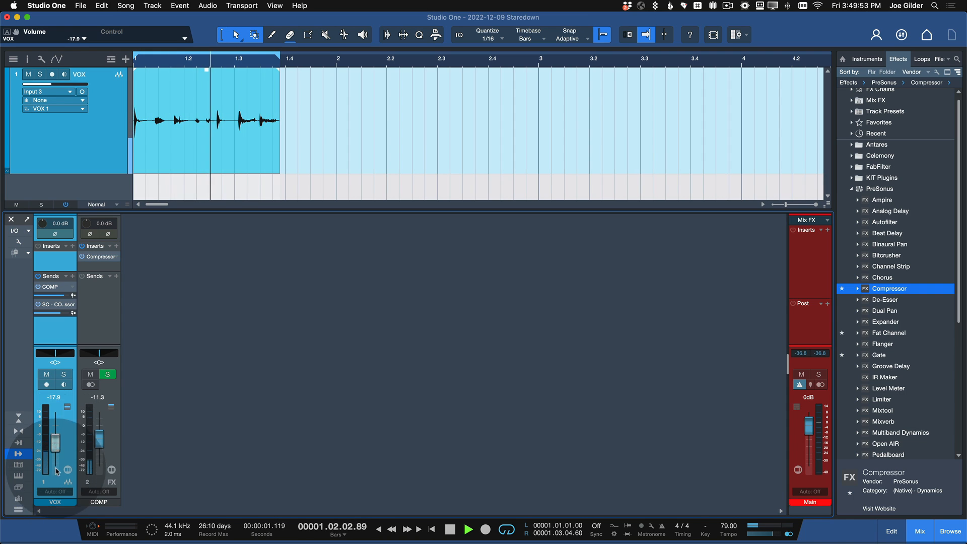
{"action": "right_click", "coordinate": [43, 451]}
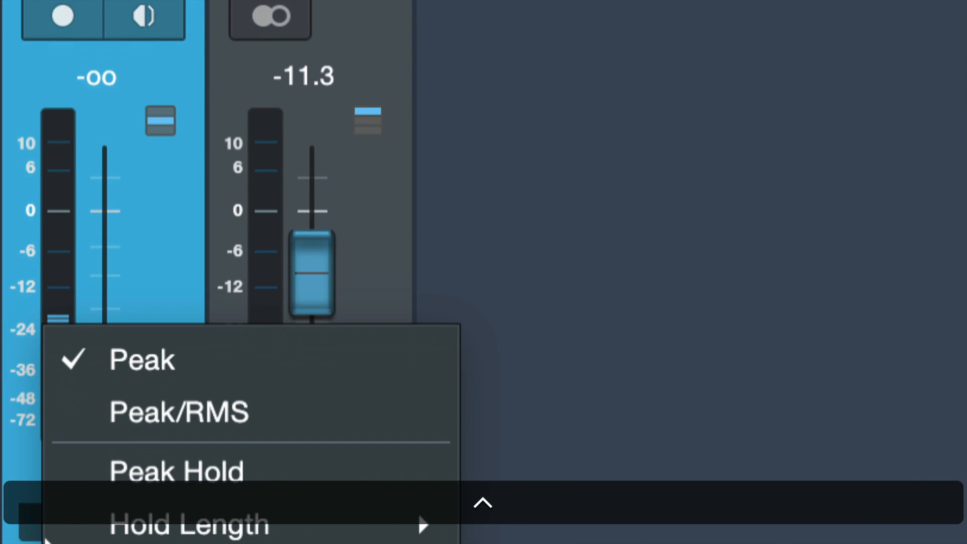
{"action": "left_click", "coordinate": [119, 204]}
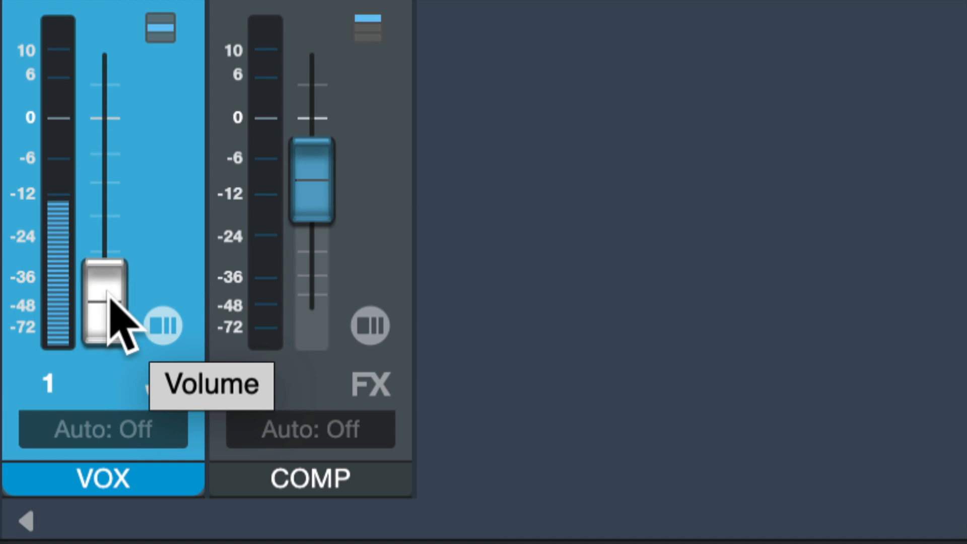
{"action": "left_click_drag", "start_coordinate": [107, 291], "coordinate": [103, 423]}
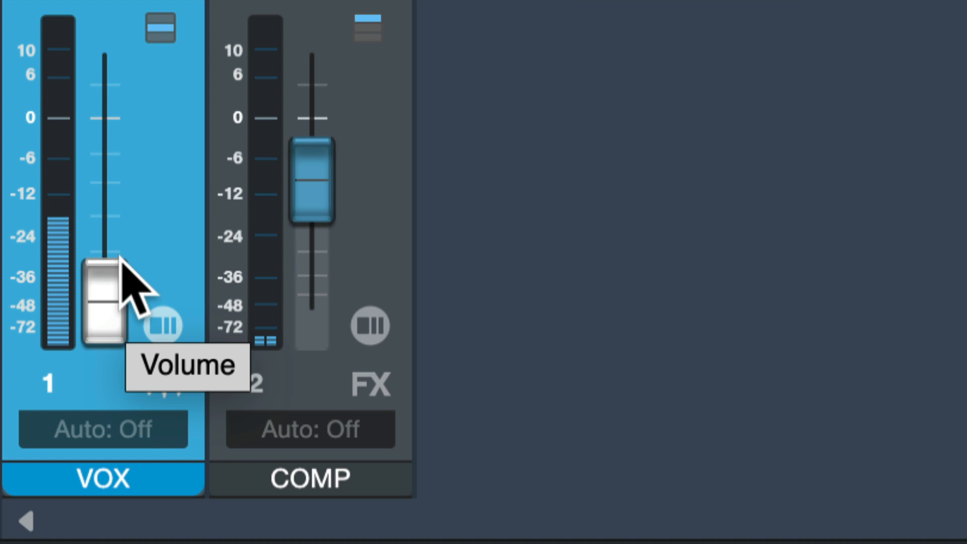
Step: Turn off Pre-Fader Metering on the VOX channel's level meter and recheck its metering options
{"action": "right_click", "coordinate": [63, 244]}
{"action": "left_click", "coordinate": [184, 466]}
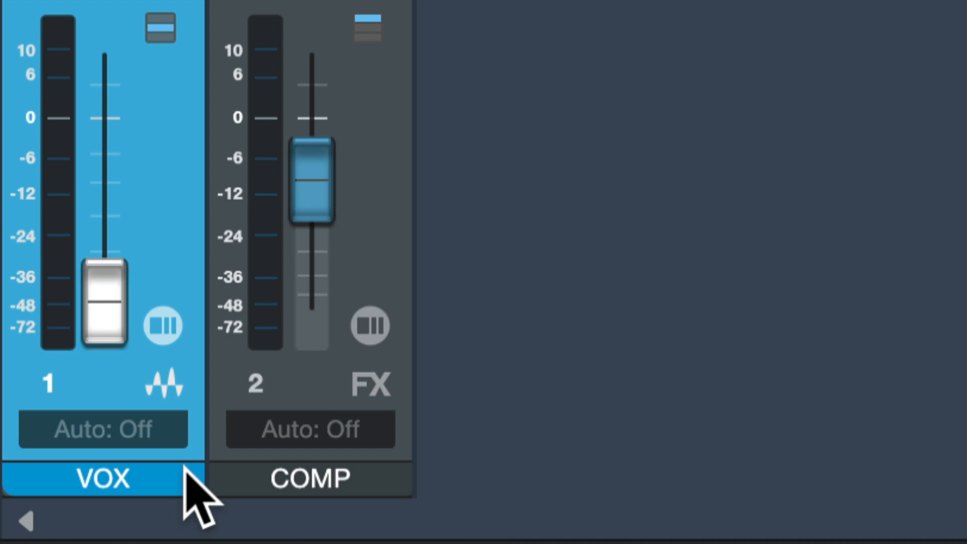
{"action": "right_click", "coordinate": [49, 246]}
{"action": "left_click", "coordinate": [115, 156]}
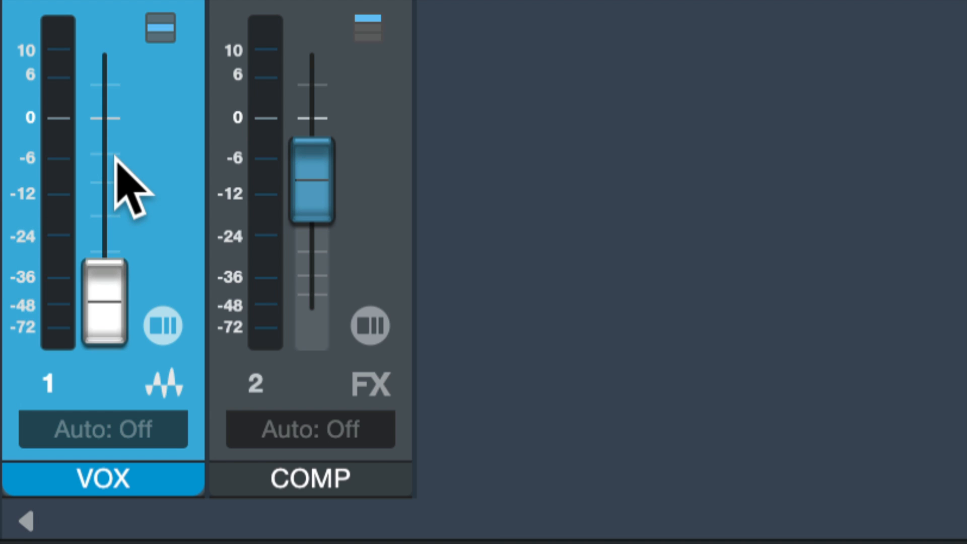
Step: Reset the VOX channel's volume to 0 dB, stop playback and review its level meter options
{"action": "left_click", "coordinate": [113, 288], "text": "super"}
{"action": "key", "text": "super+space"}
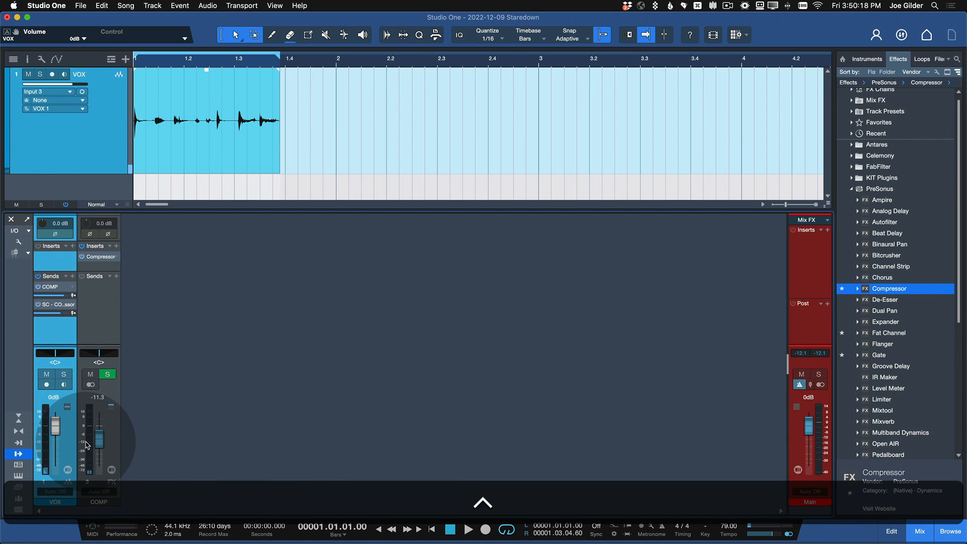
{"action": "left_click", "coordinate": [86, 445], "text": "ctrl"}
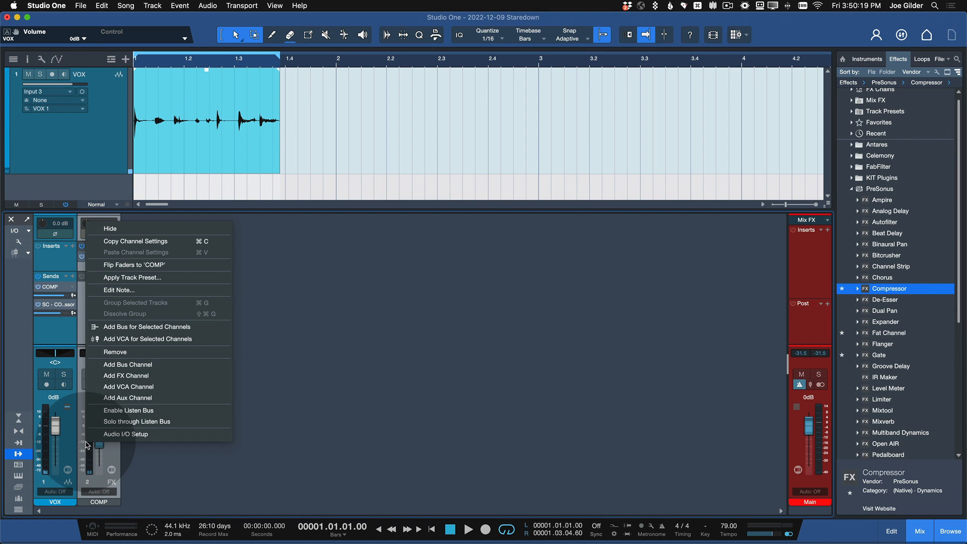
{"action": "left_click", "coordinate": [69, 457]}
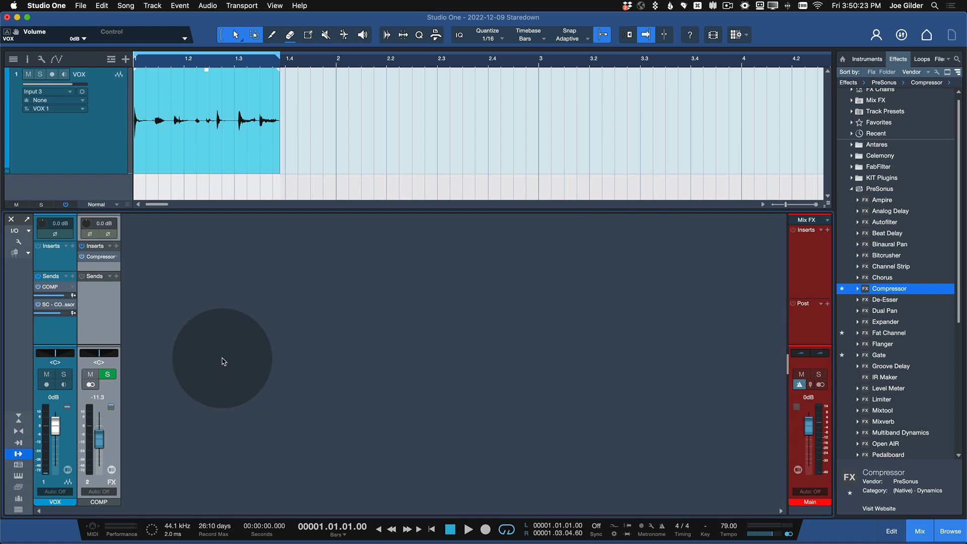
{"action": "right_click", "coordinate": [48, 434]}
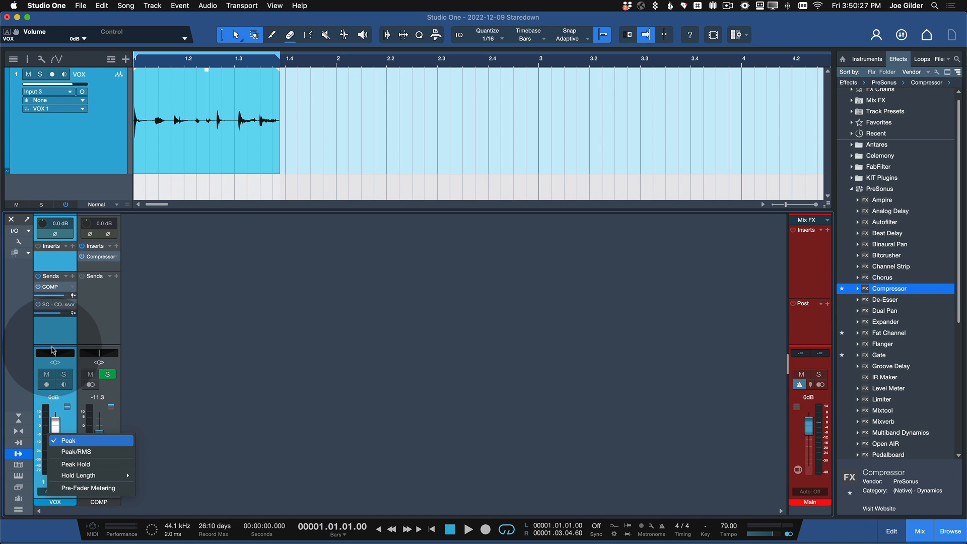
{"action": "left_click", "coordinate": [59, 327]}
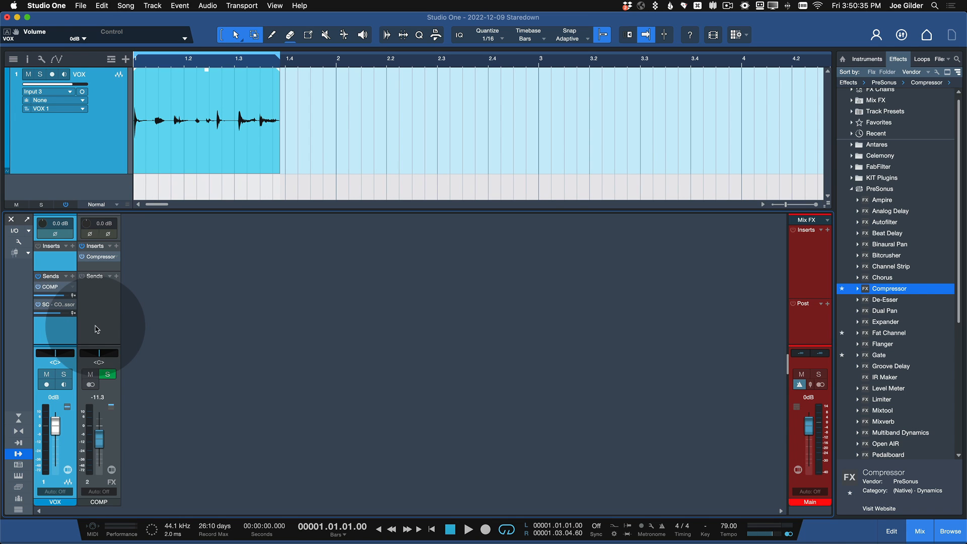
Step: Zoom in horizontally on the VOX take in the arrangement
{"action": "key", "text": "e"}
{"action": "key", "text": "e"}
{"action": "key", "text": "e"}
{"action": "key", "text": "e"}
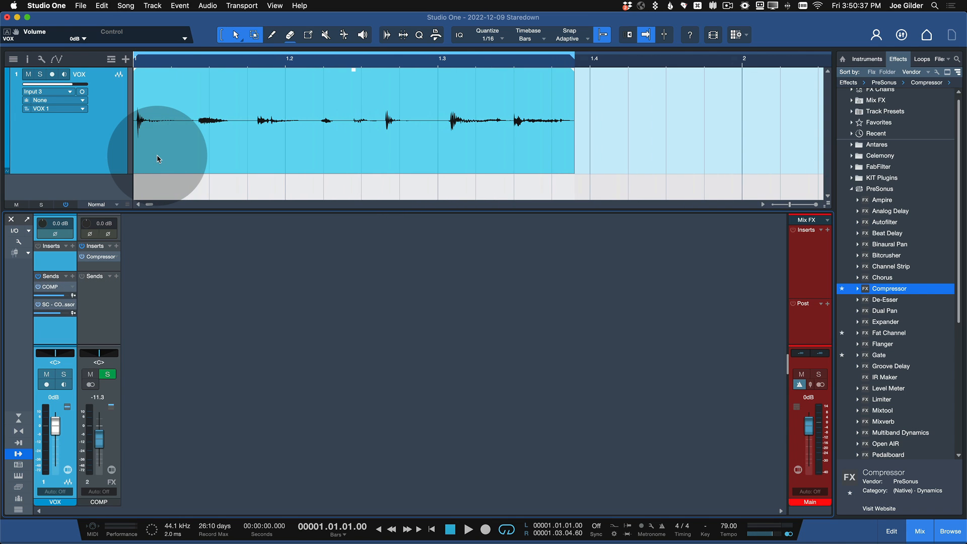